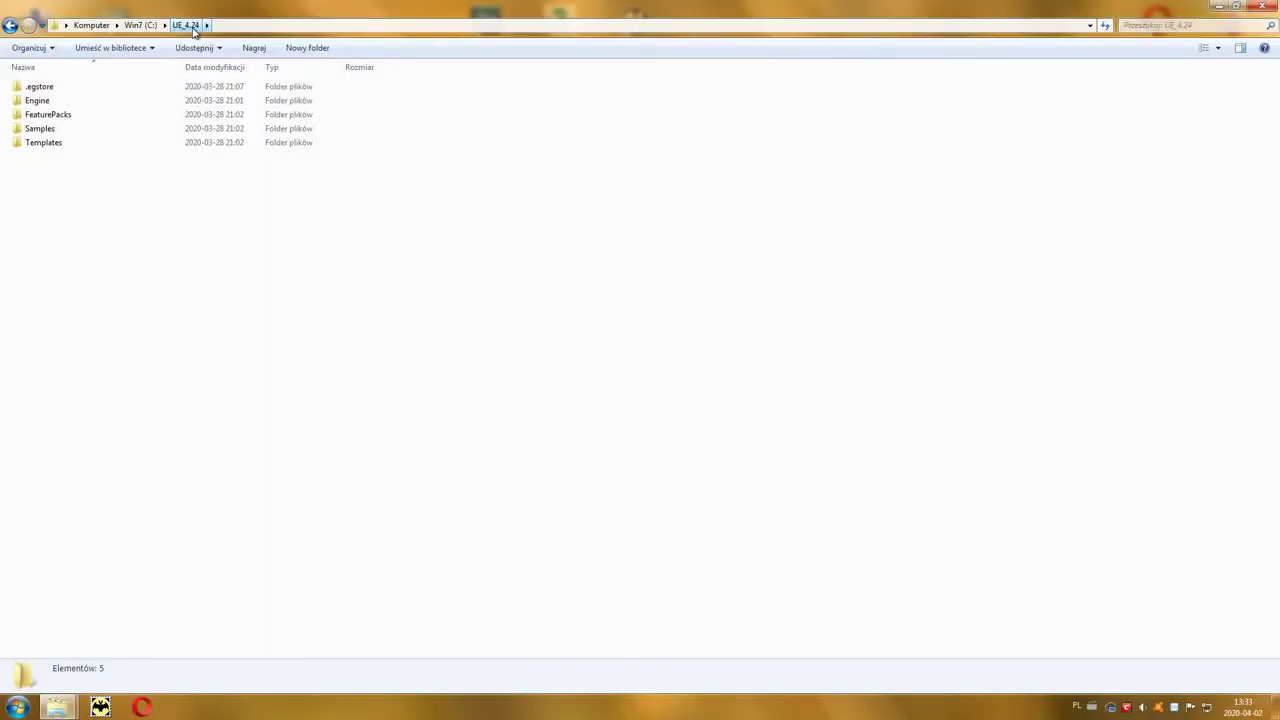
Step: Browse to UE_4.24's Engine\Extras\AndroidWorks\Win64 folder and run the CodeWorksforAndroid installer
double_click(40, 101)
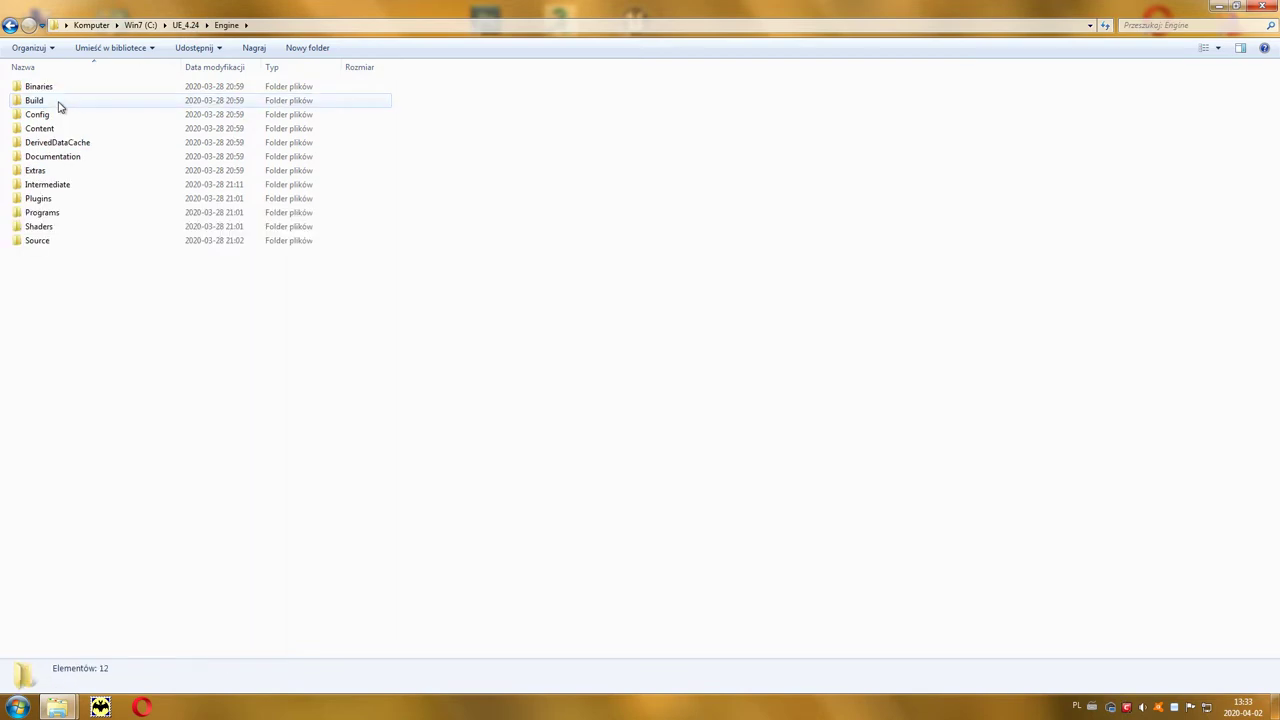
double_click(56, 177)
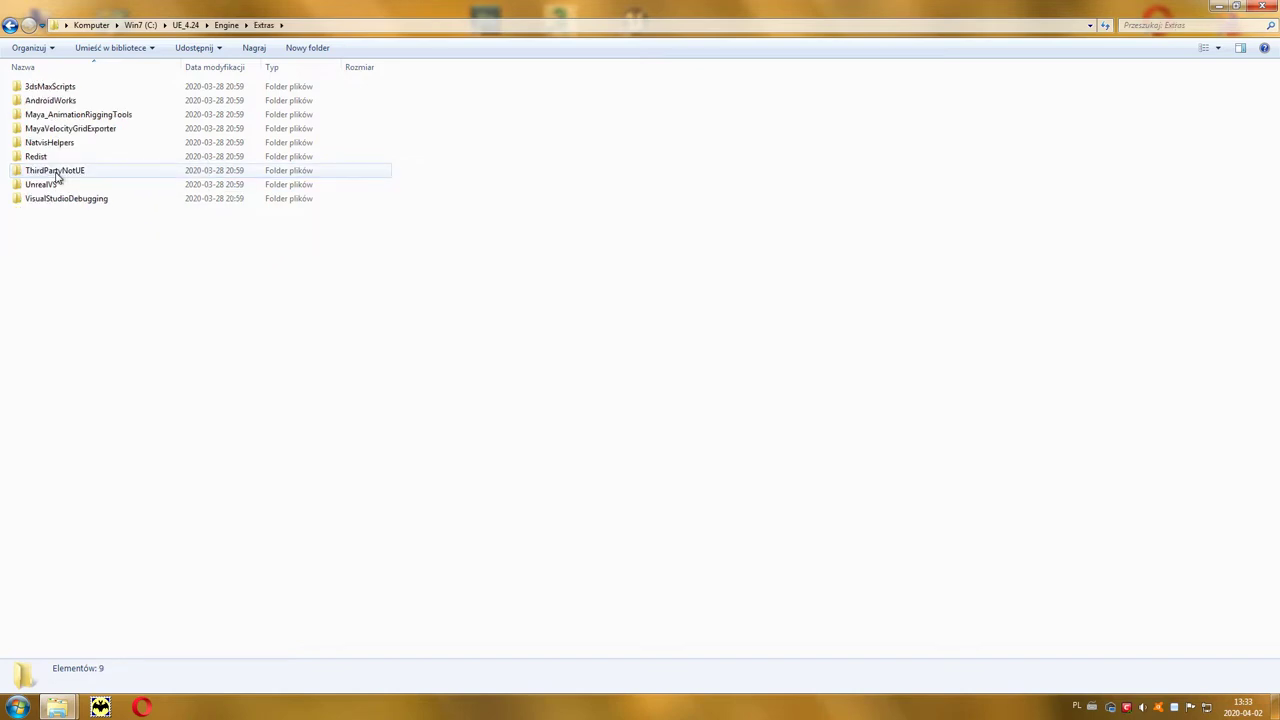
double_click(55, 101)
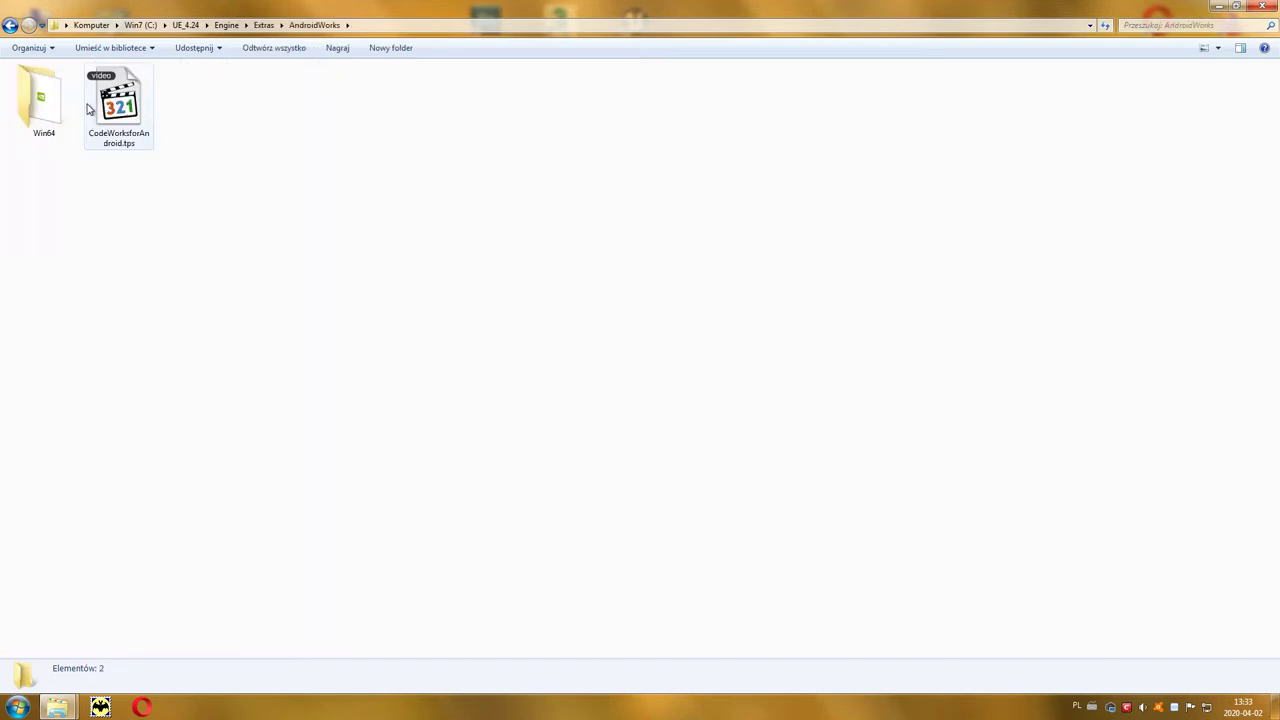
double_click(56, 117)
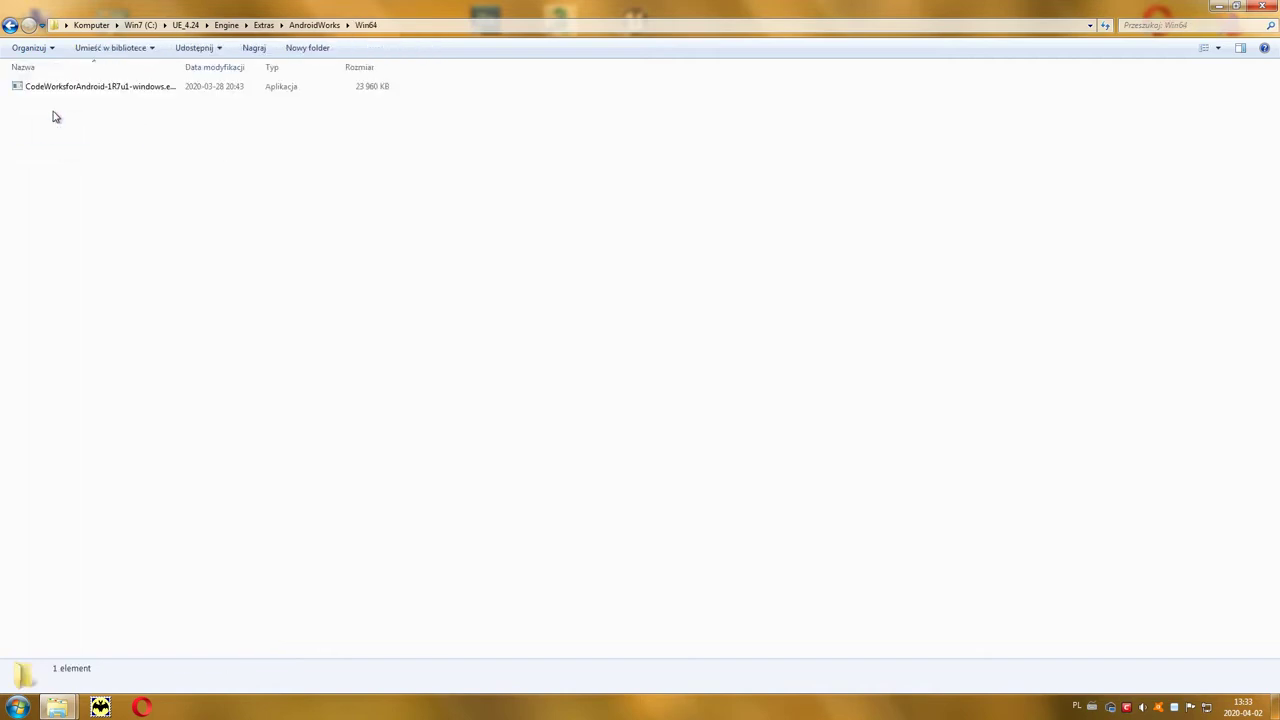
double_click(116, 90)
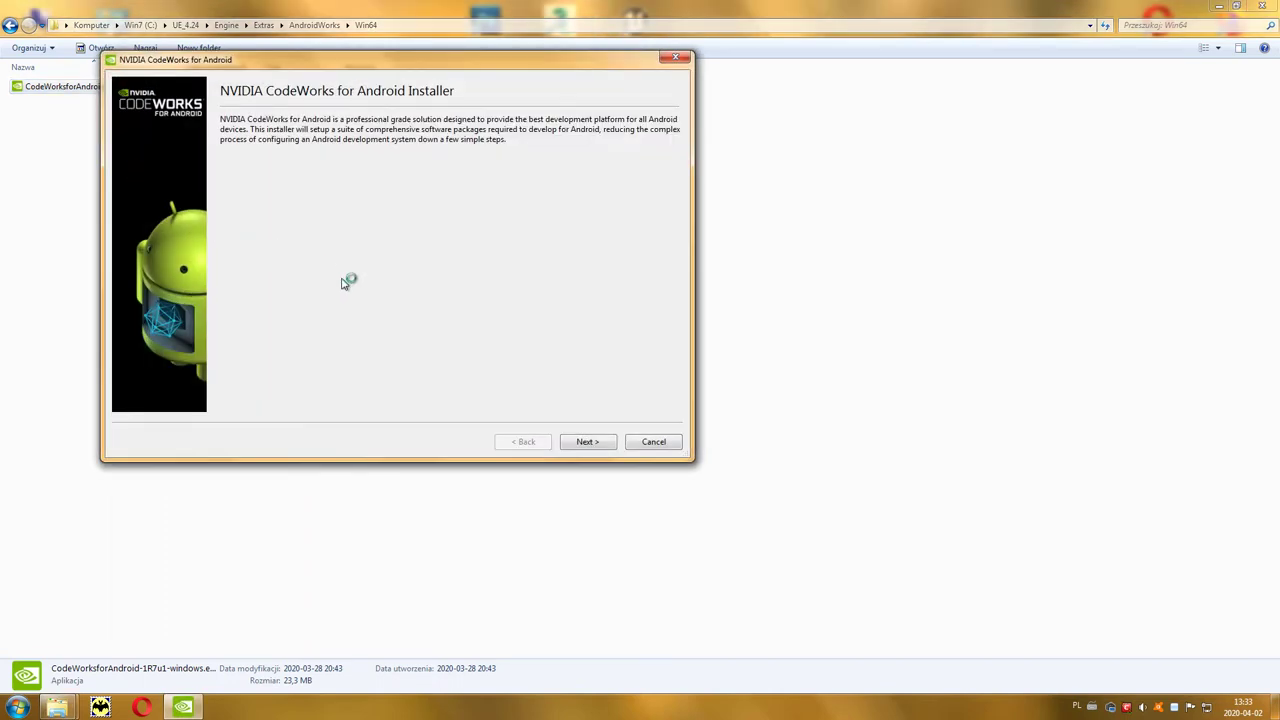
Step: Pass the CodeWorks welcome and configuration pages, enabling usage collection and keeping the default directories
left_click(589, 443)
left_click(589, 443)
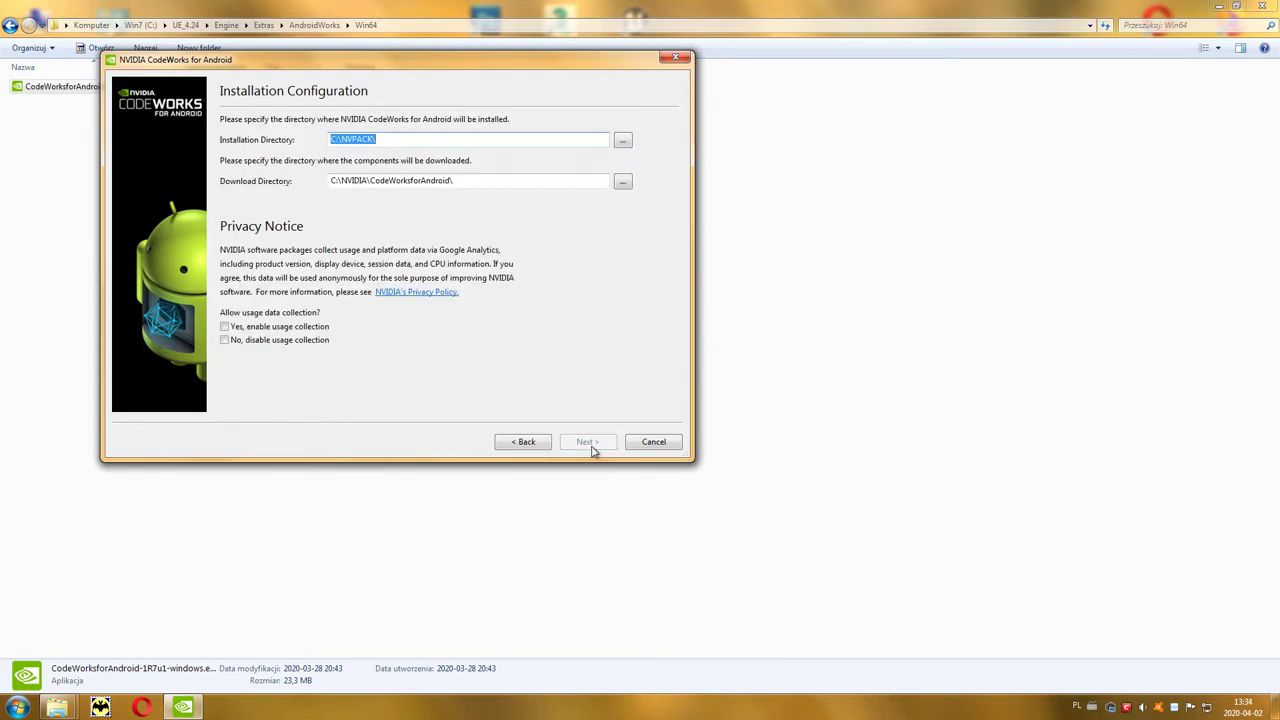
left_click(293, 330)
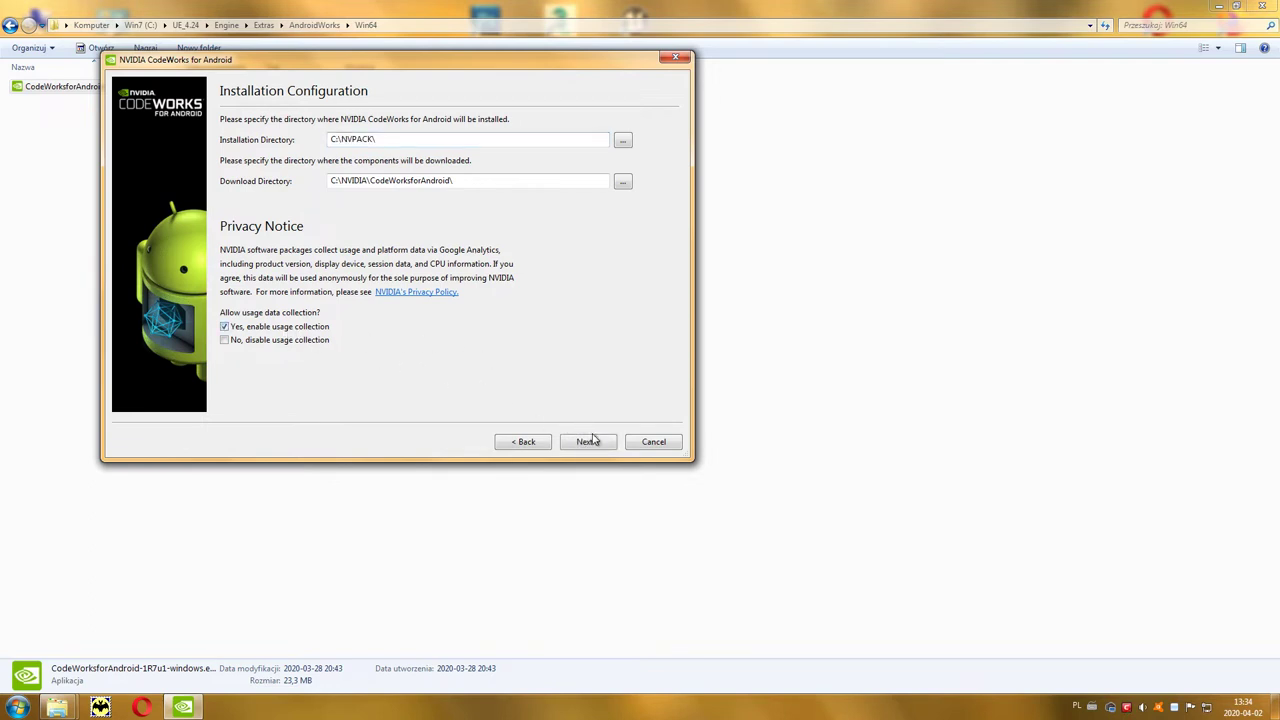
left_click(589, 442)
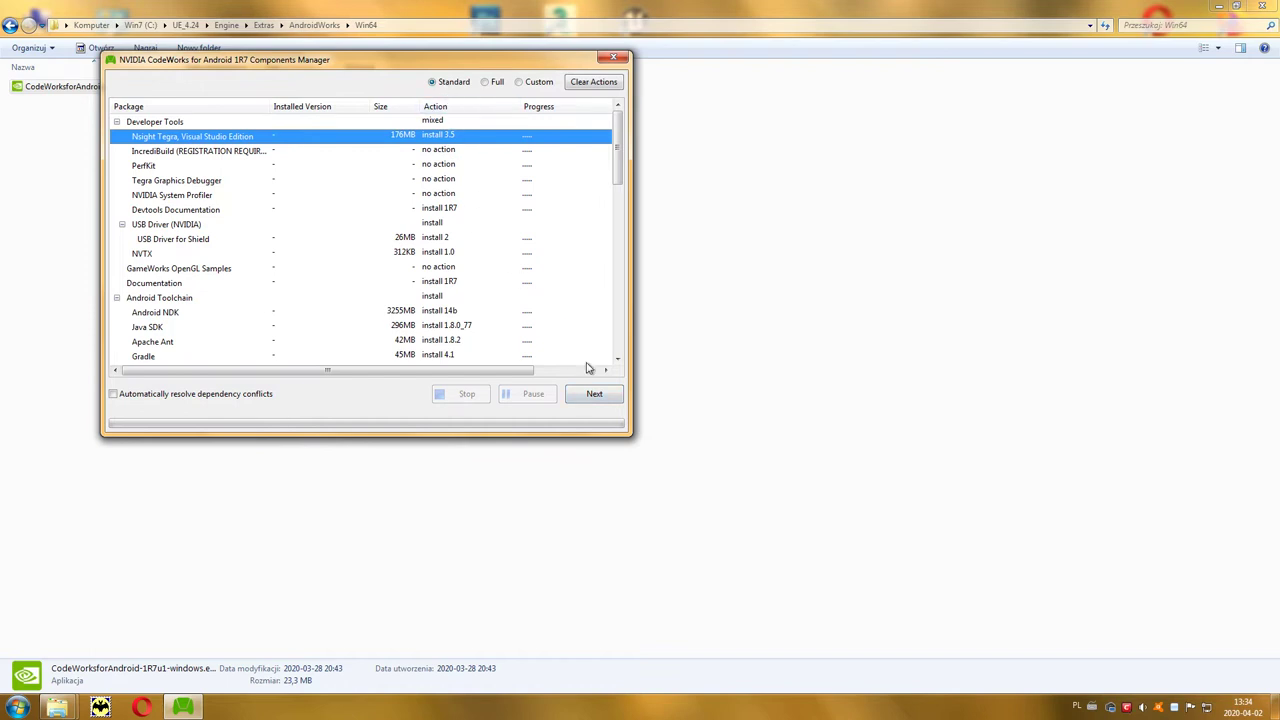
Step: Keep the standard components, accept all licences, and finish the CodeWorks installation
left_click(606, 396)
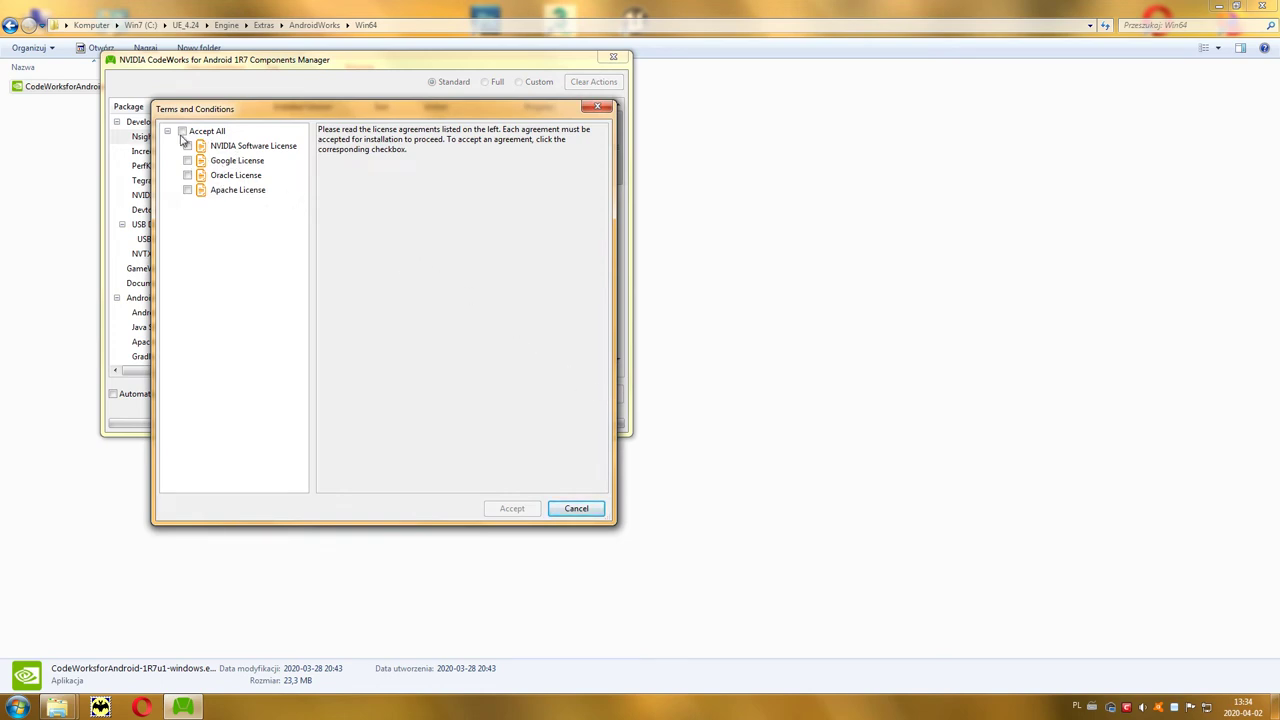
left_click(183, 132)
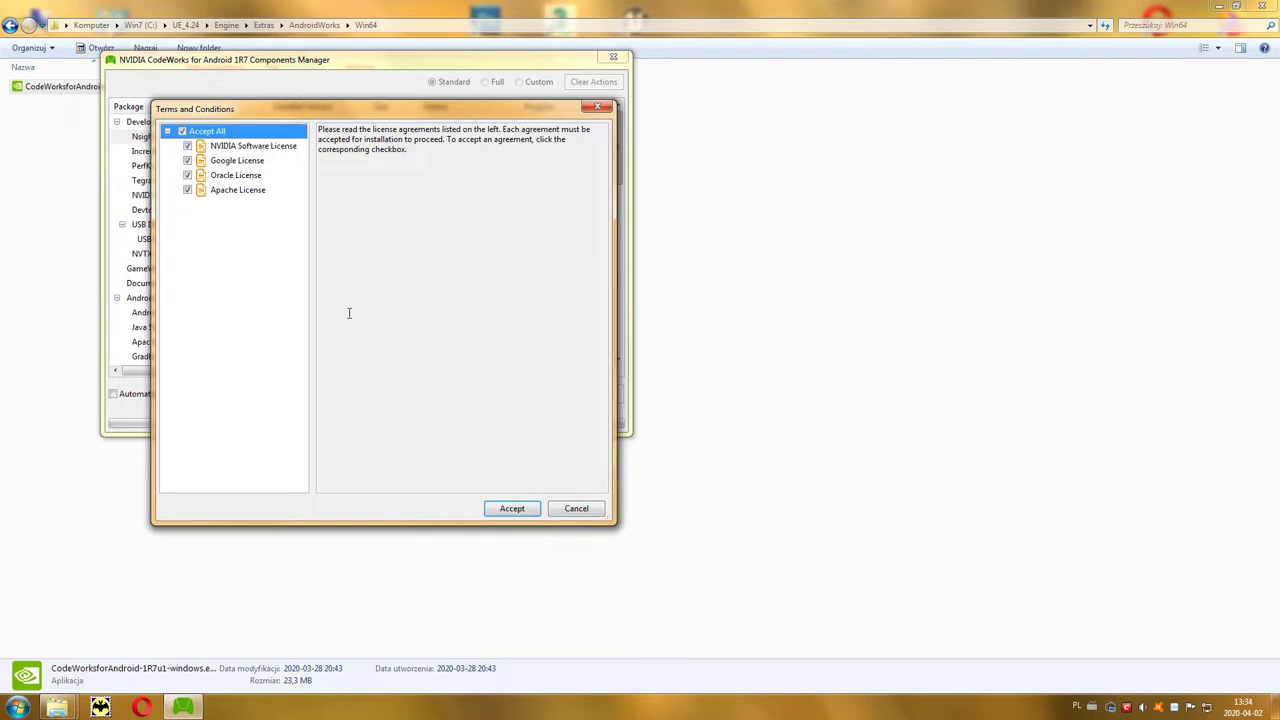
left_click(512, 510)
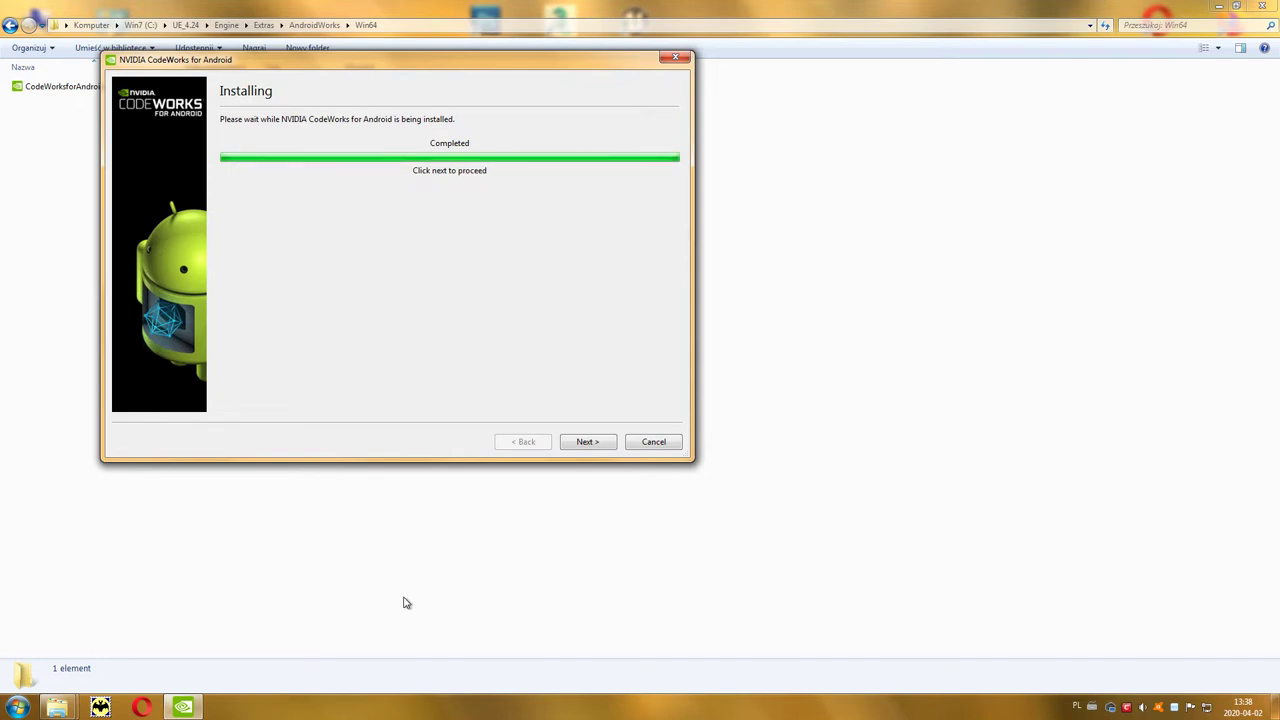
left_click(603, 450)
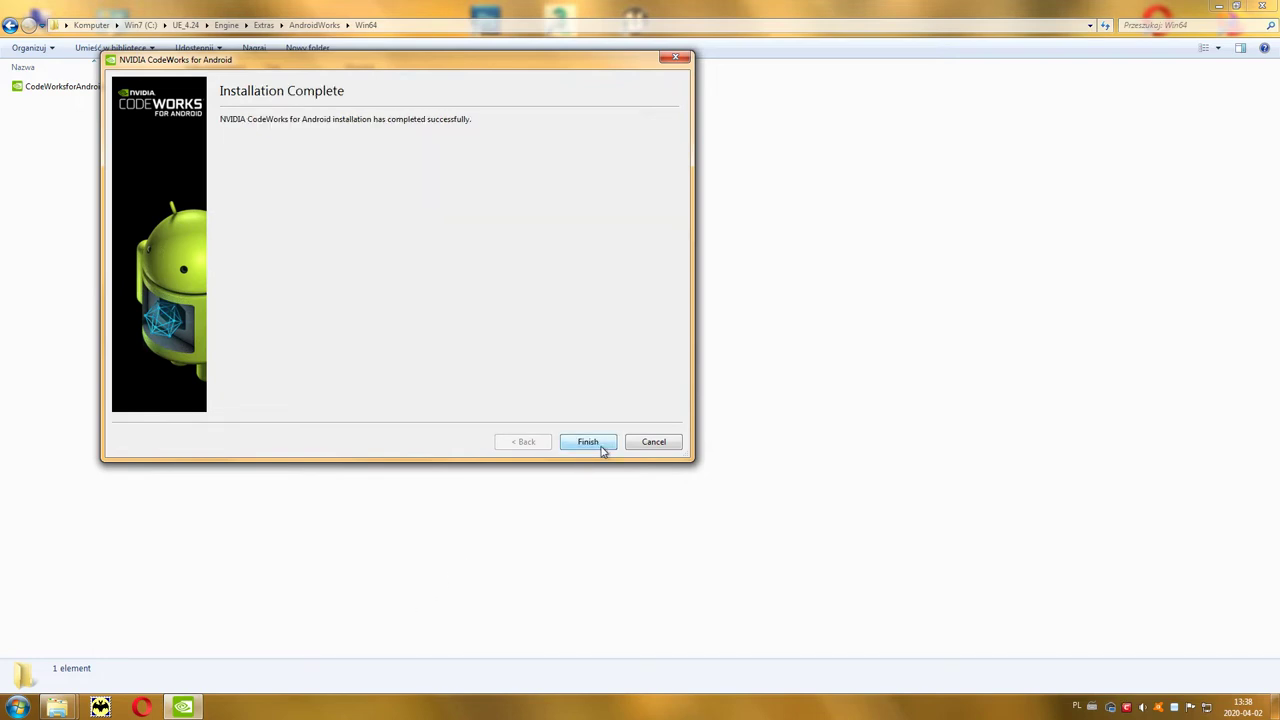
left_click(588, 442)
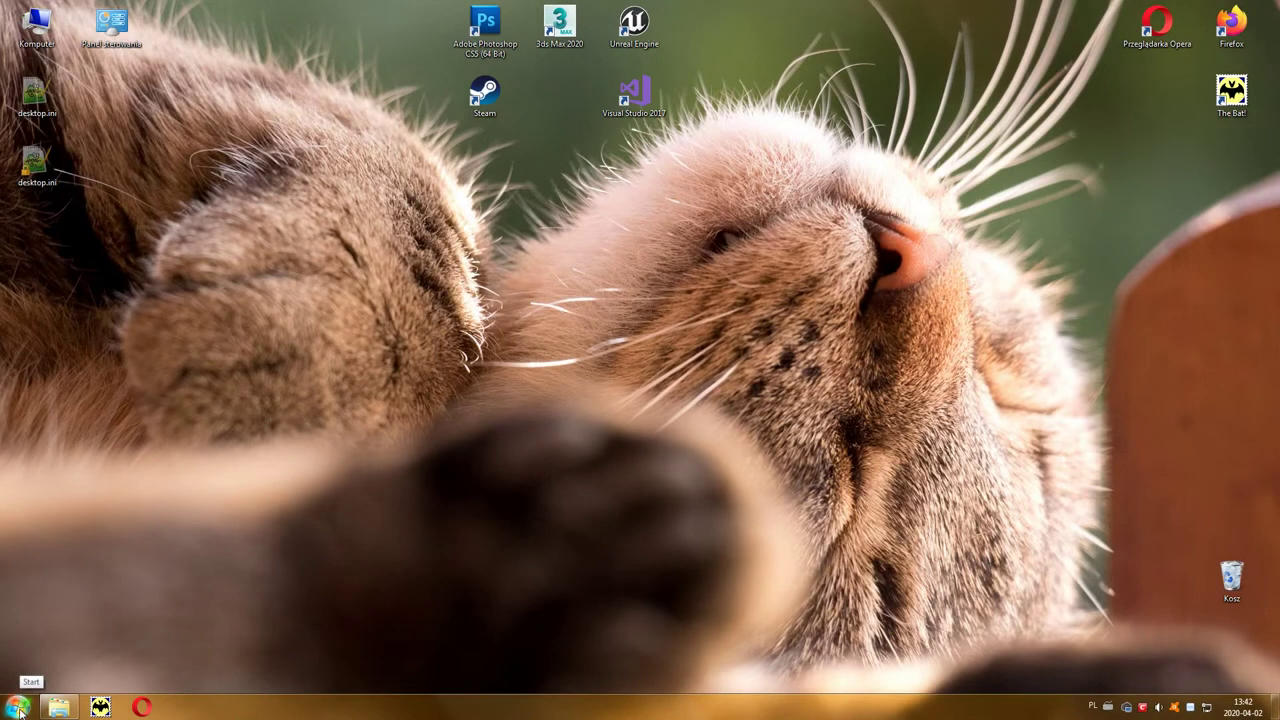
Step: Run the android command from the Start menu's Run dialog
left_click(16, 708)
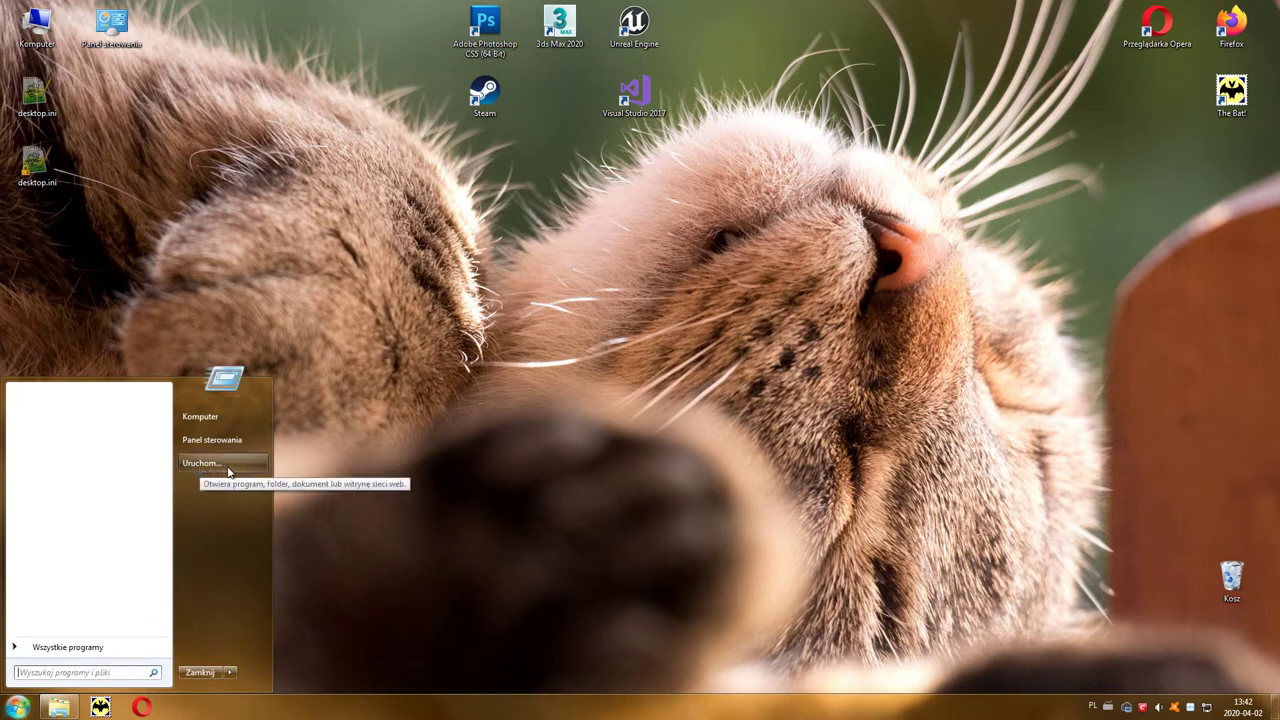
left_click(229, 472)
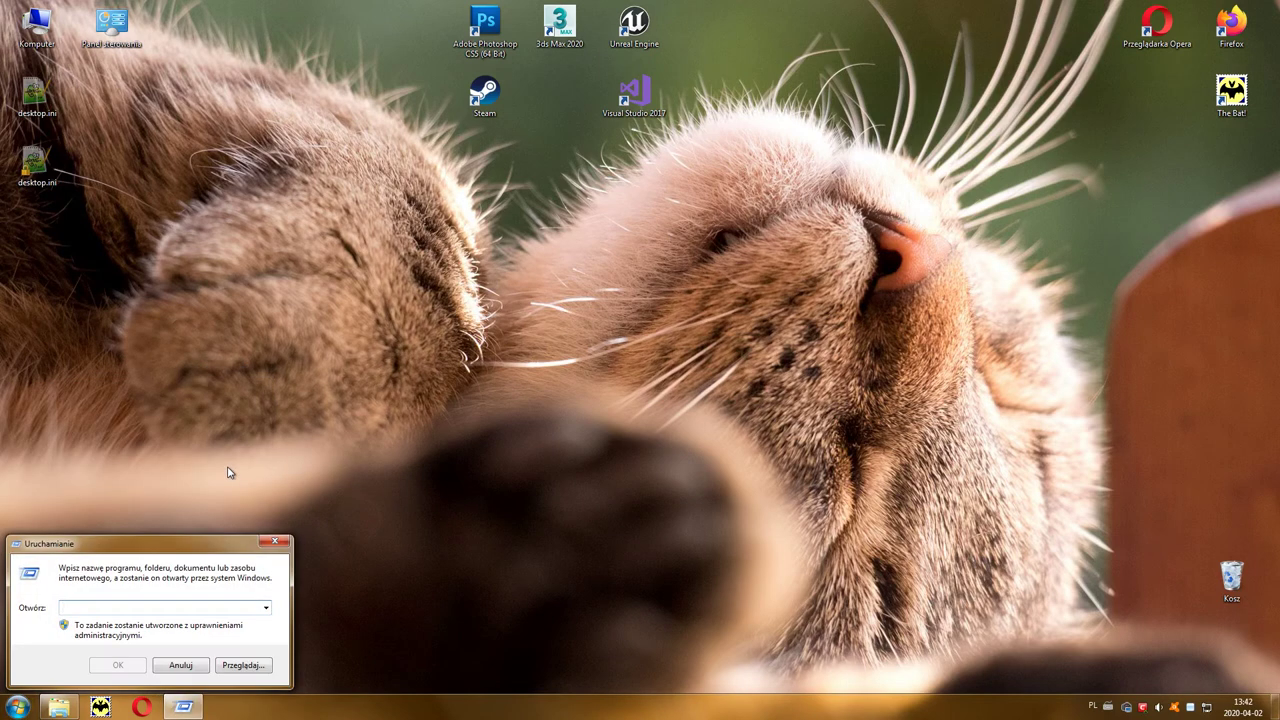
type("android")
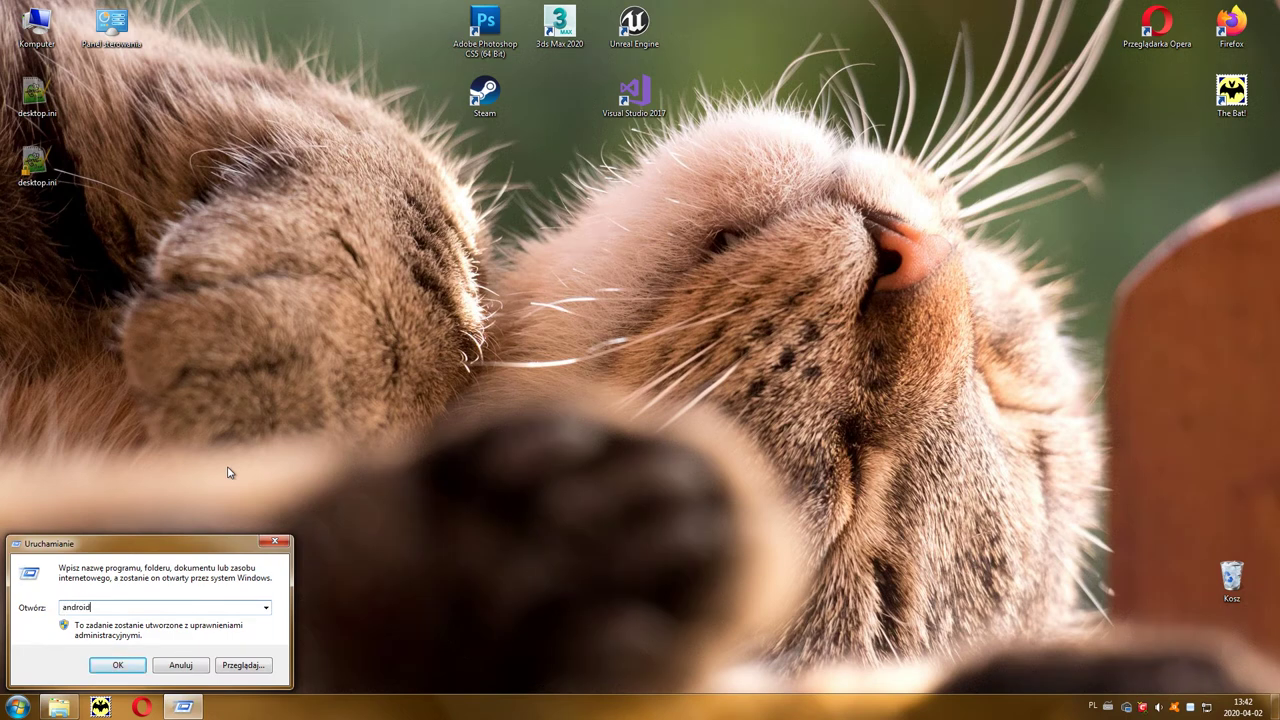
key("Return")
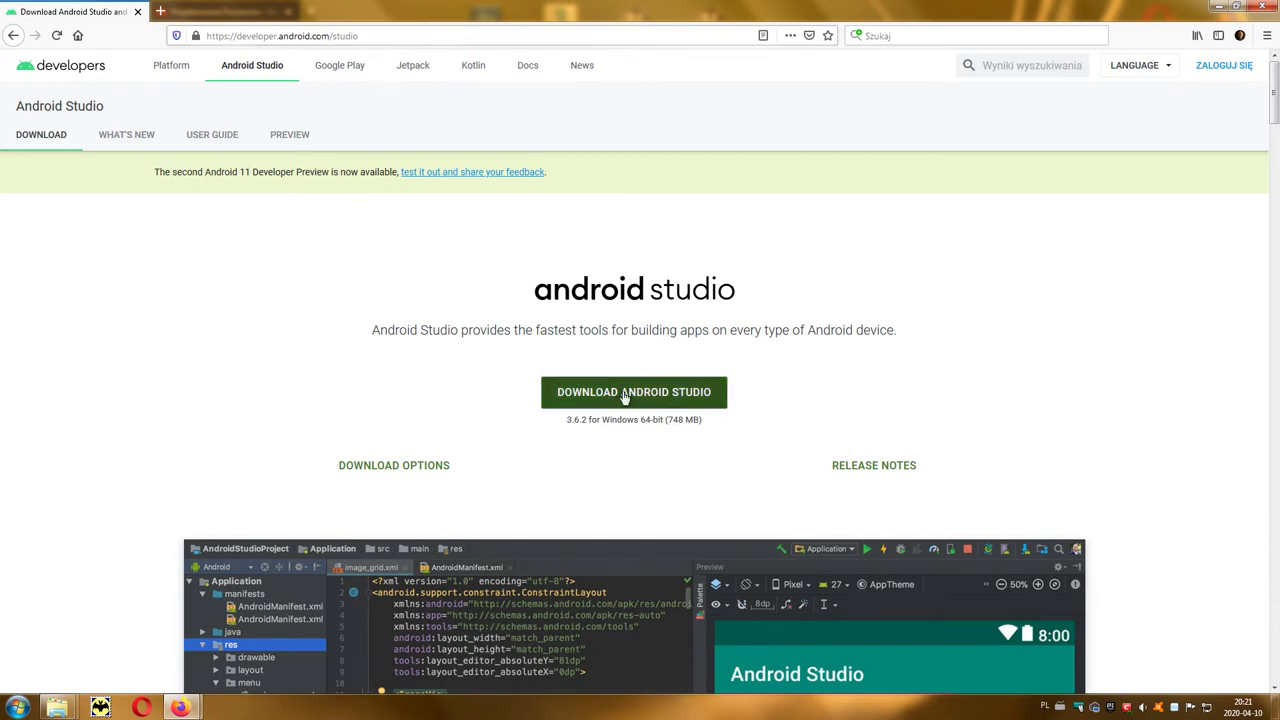
Step: Agree to the terms, download Android Studio for Windows, and start its setup
left_click(626, 392)
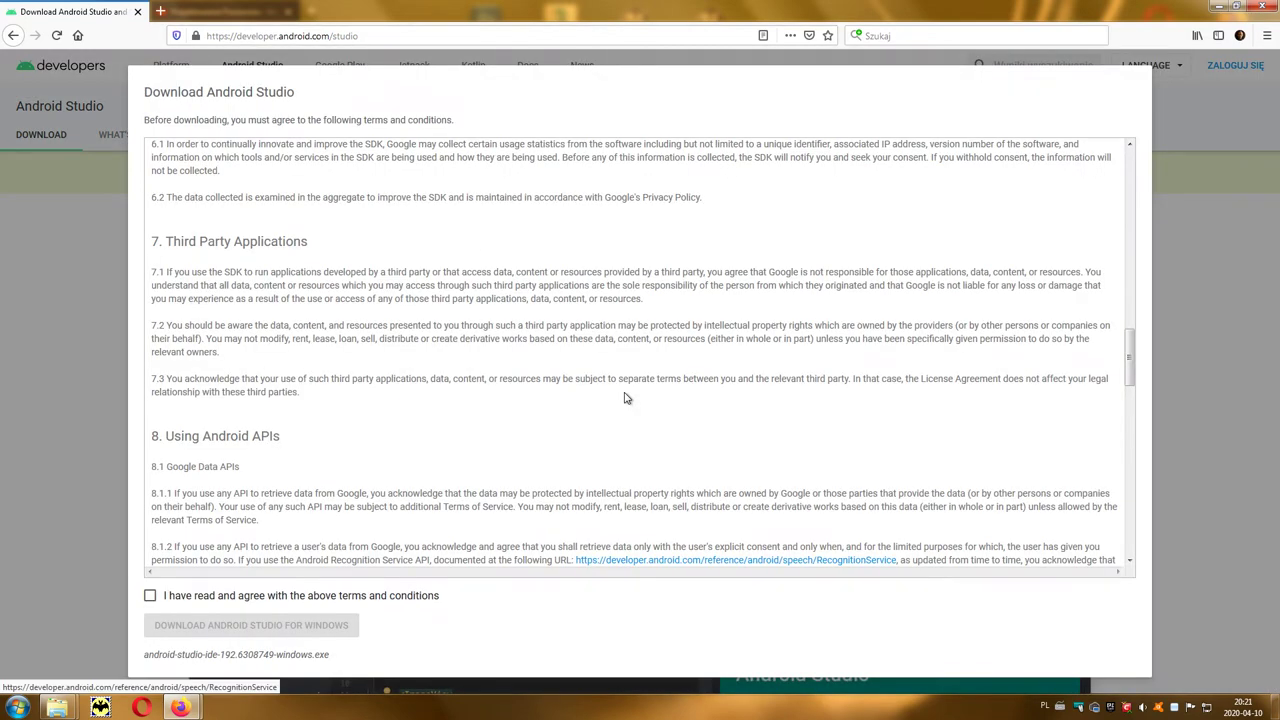
left_click(260, 598)
left_click(245, 630)
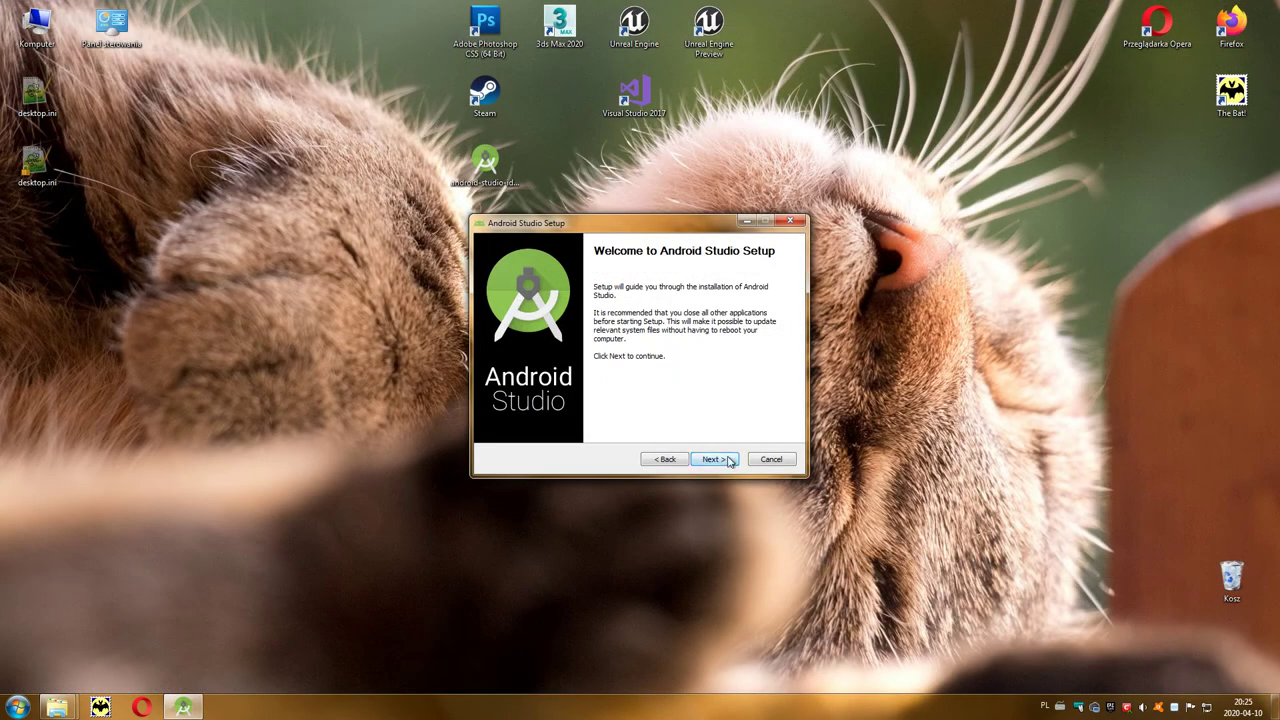
left_click(729, 461)
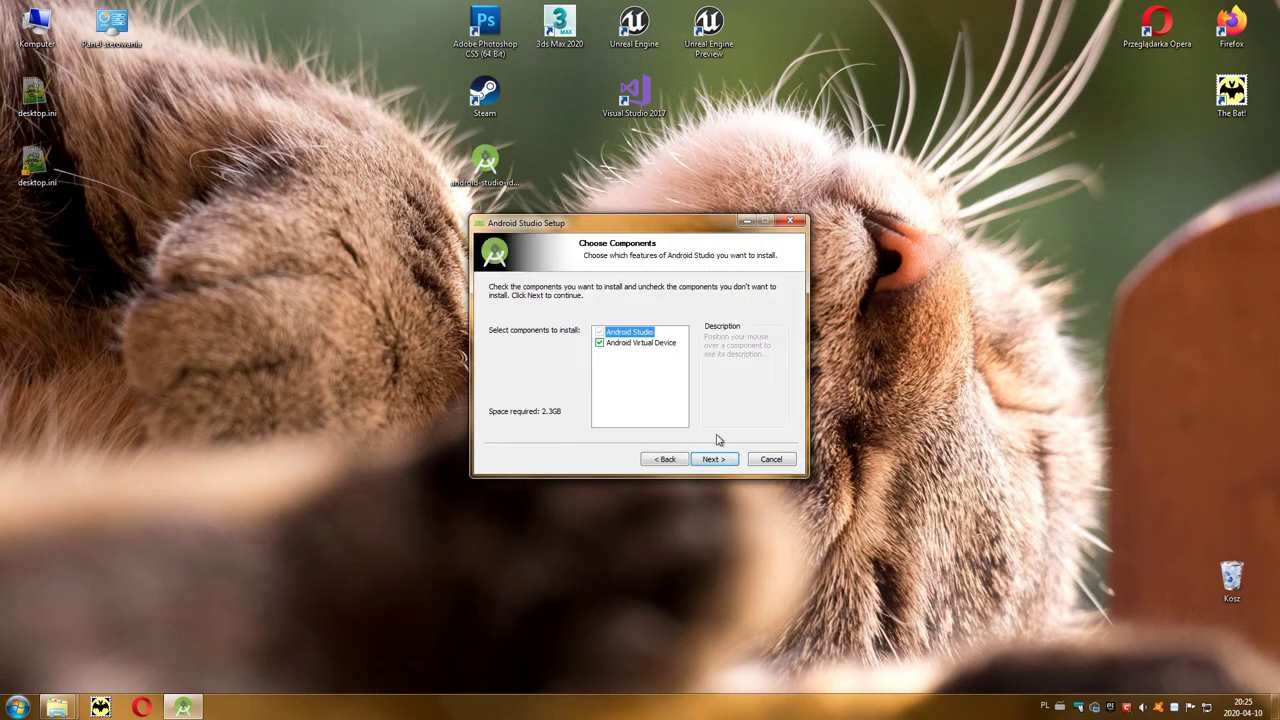
Step: Install Android Studio with both Android Studio and Android Virtual Device components, then launch it
mouse_move(666, 348)
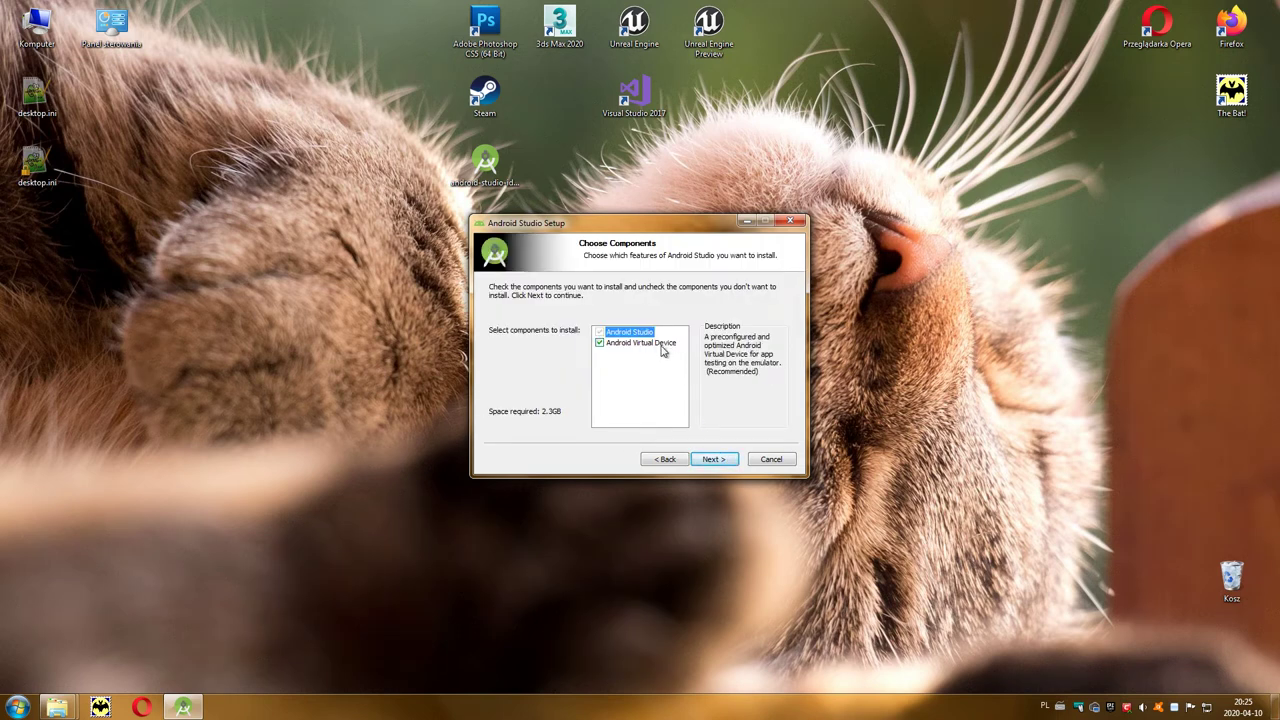
left_click(713, 462)
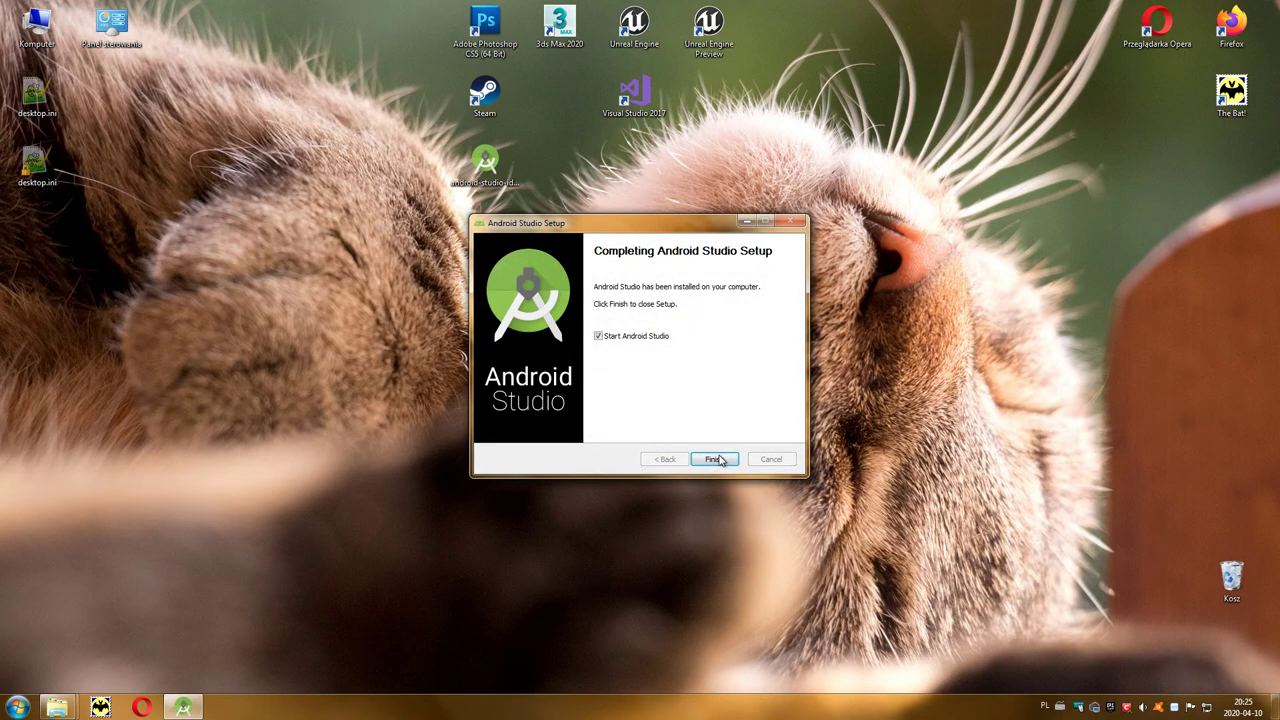
left_click(718, 459)
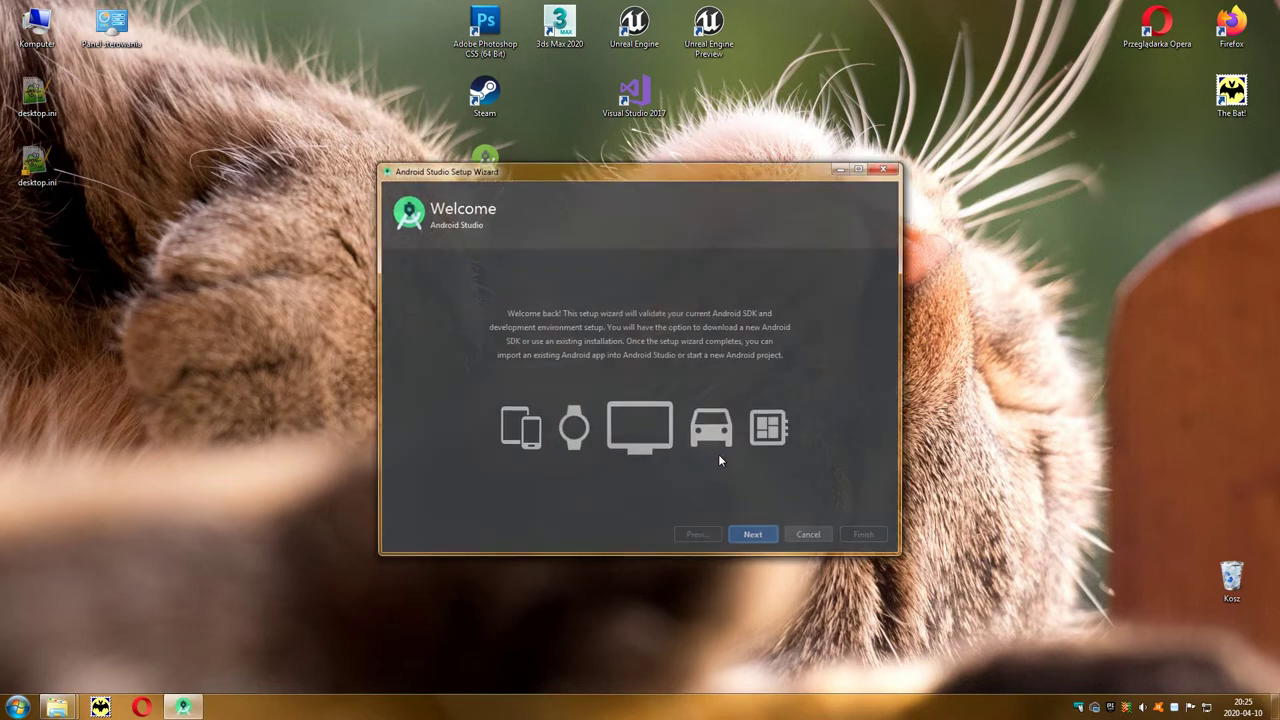
Step: In the setup wizard, keep the Standard install type and choose the Darcula theme
left_click(758, 543)
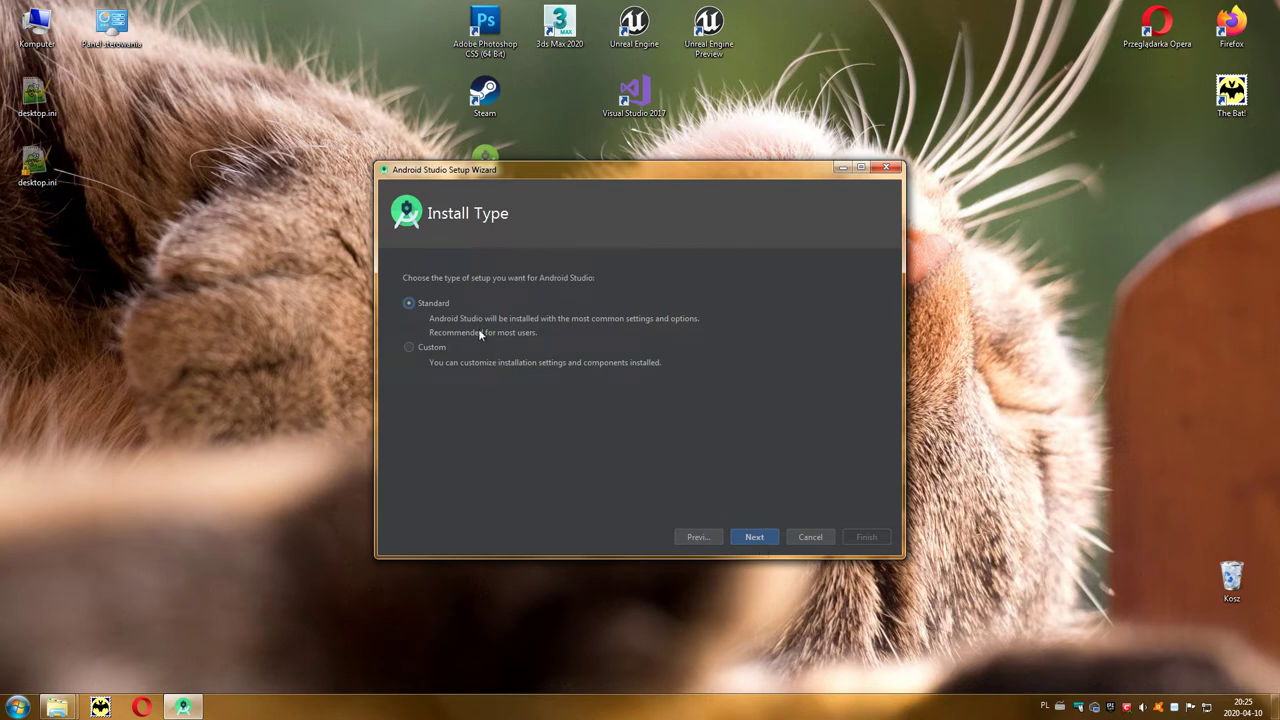
left_click(754, 541)
left_click(668, 288)
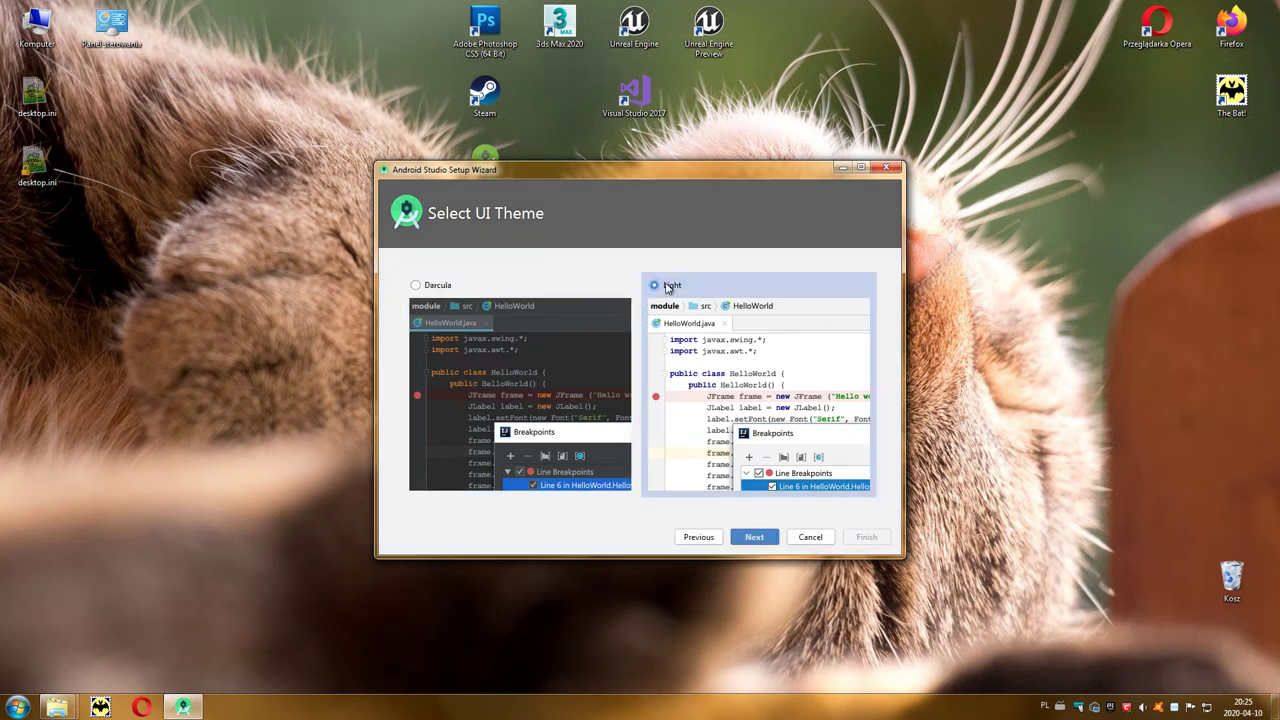
left_click(417, 285)
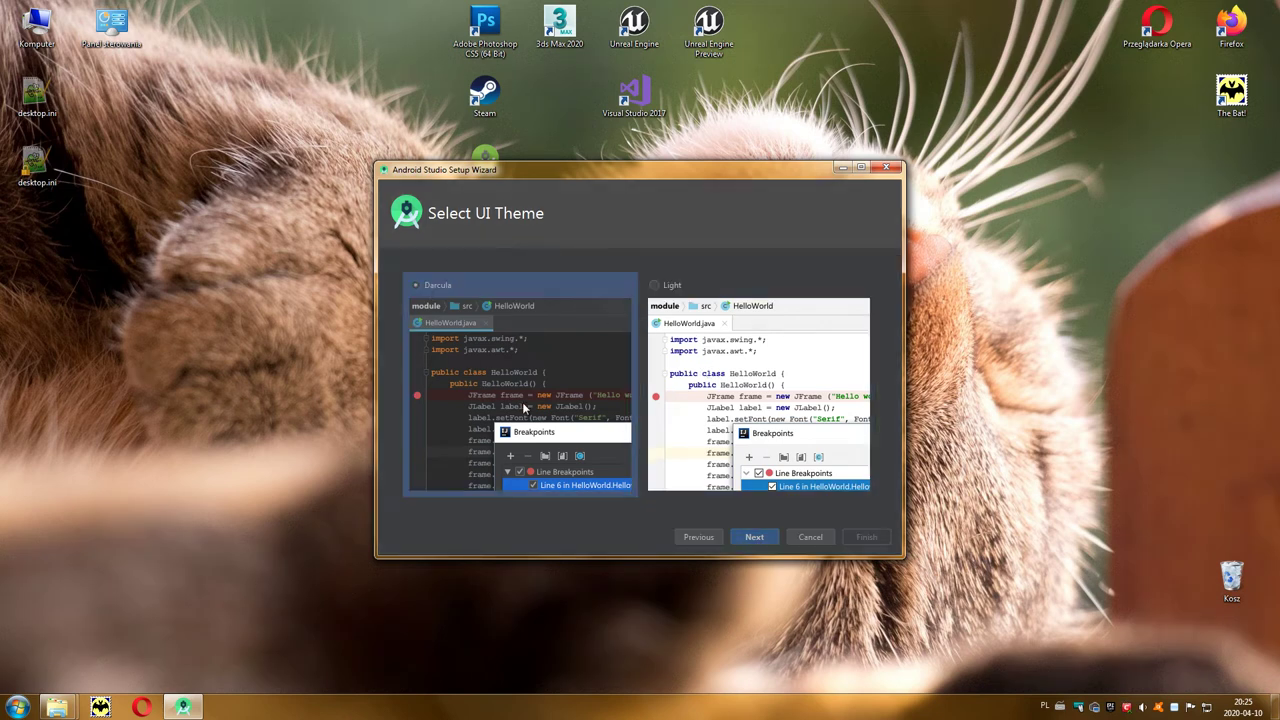
left_click(754, 541)
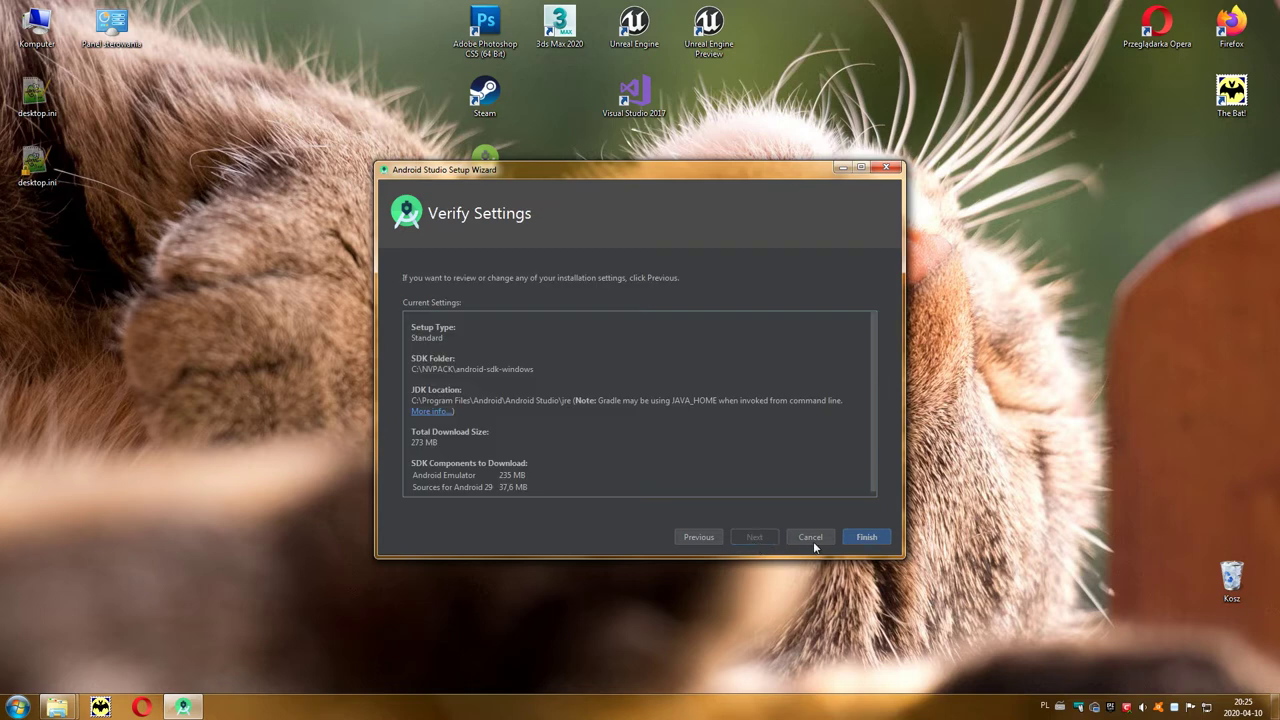
Step: Download the Android SDK components, viewing the detailed log, and close the finished wizard
left_click(874, 539)
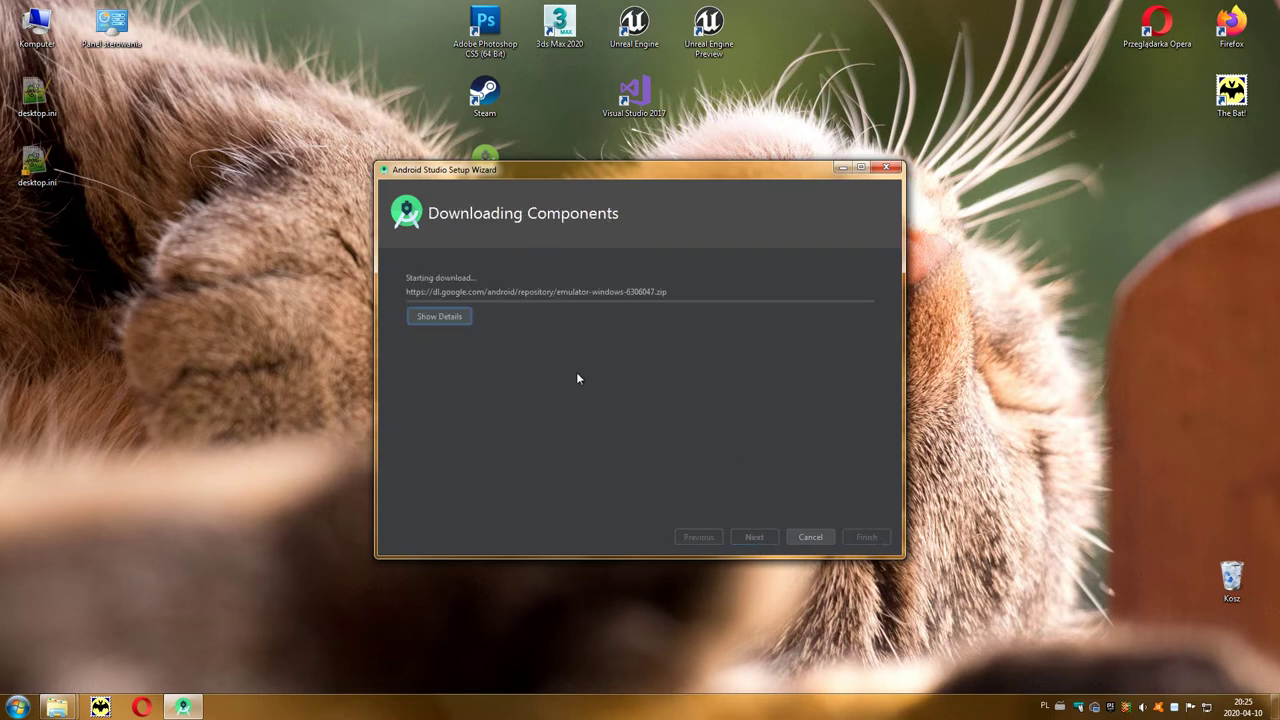
left_click(460, 318)
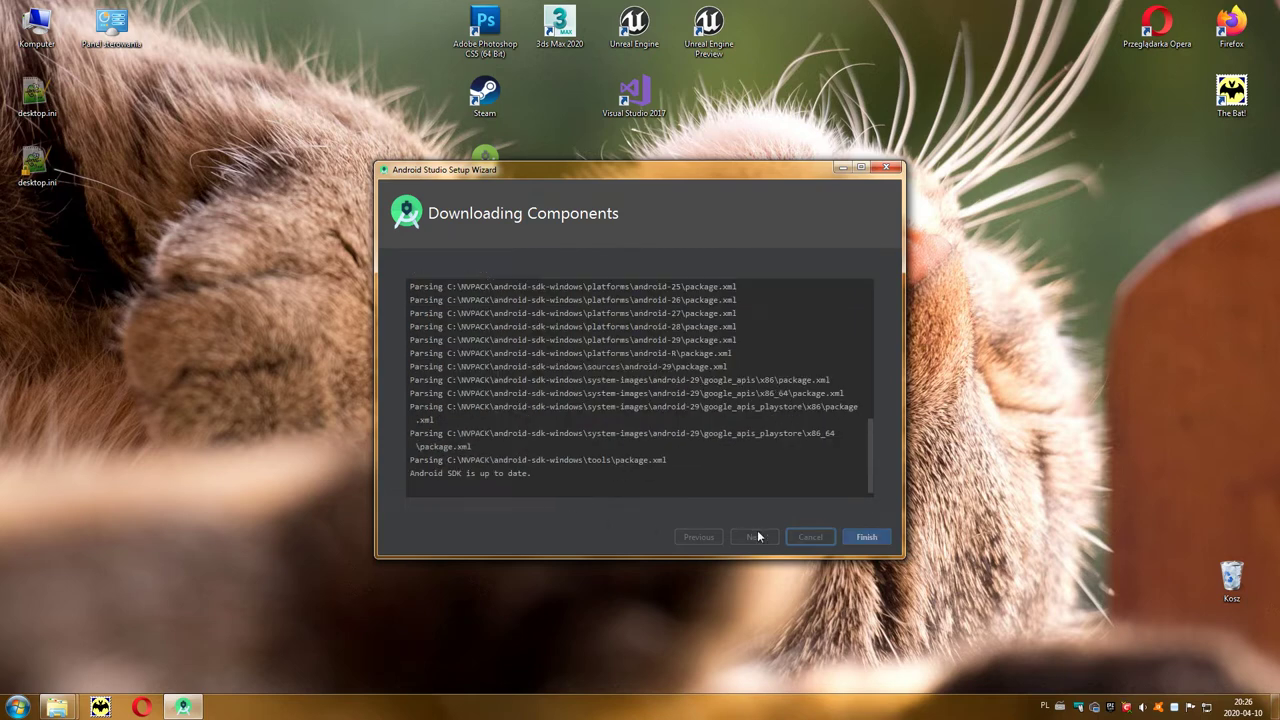
left_click(867, 538)
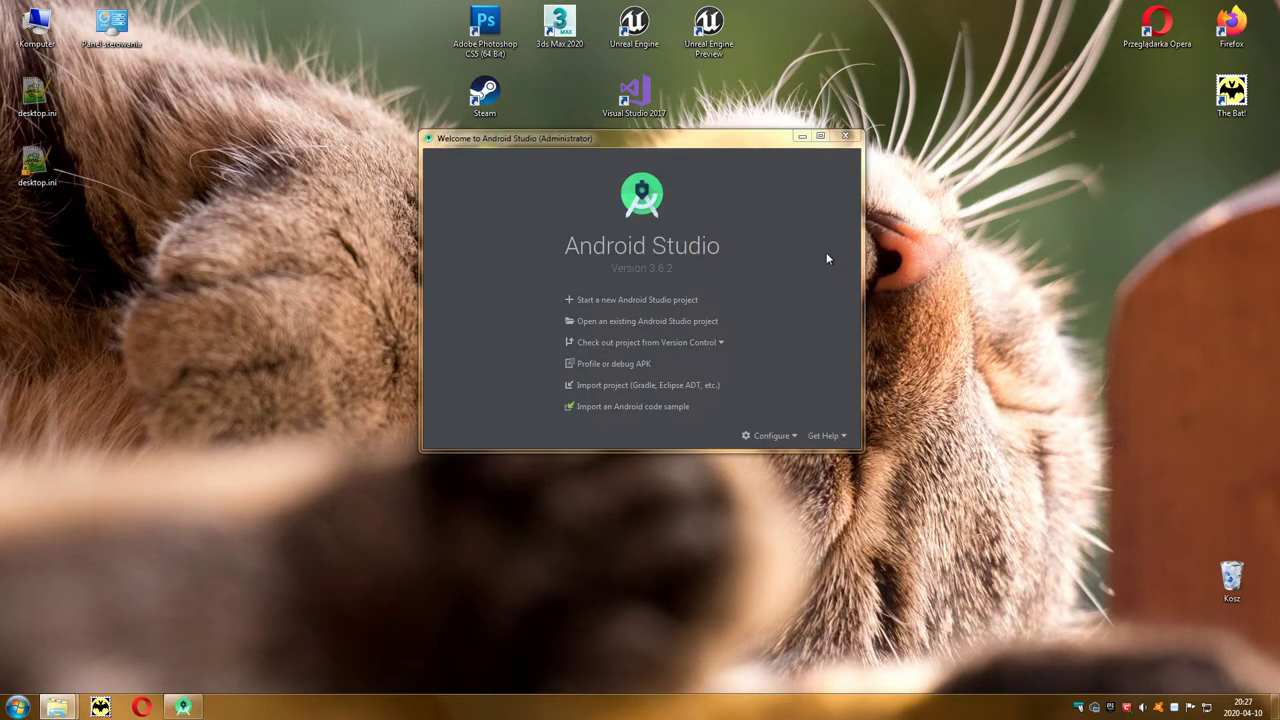
Step: Close the Welcome to Android Studio window
left_click(847, 137)
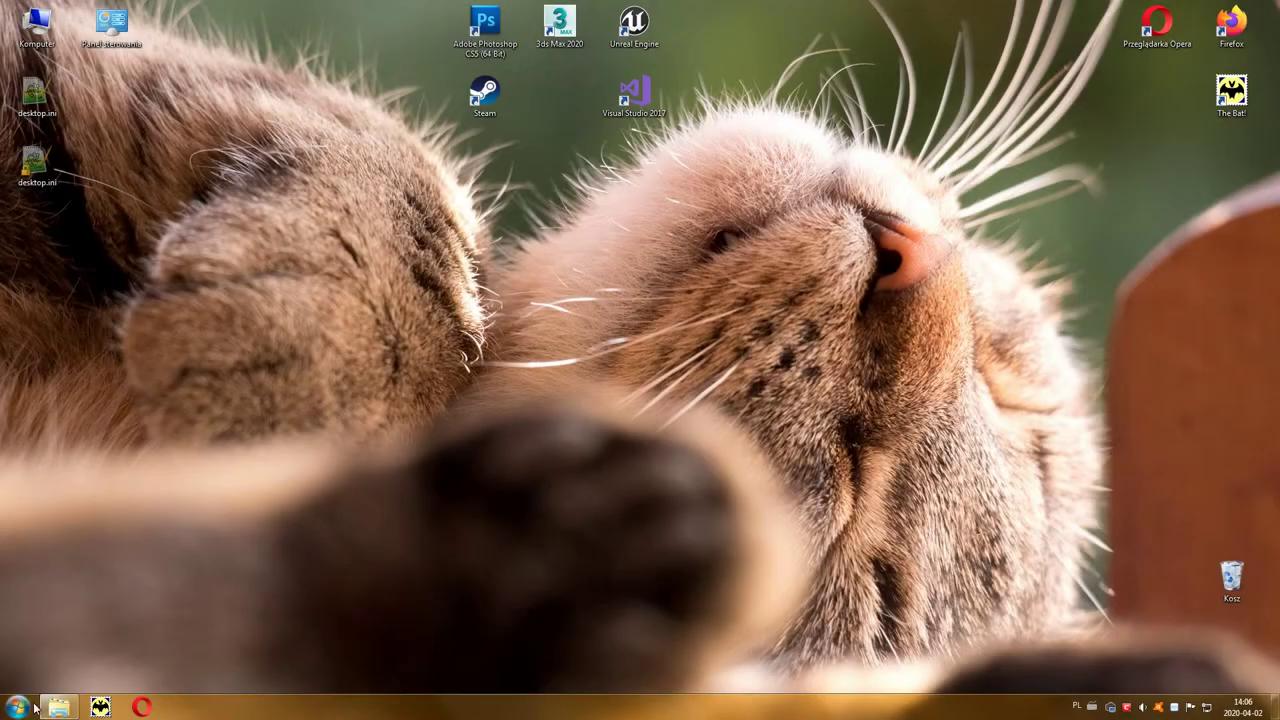
Step: Open a Command Prompt via Run with cmd and run adb devices, which lists nothing
key("super")
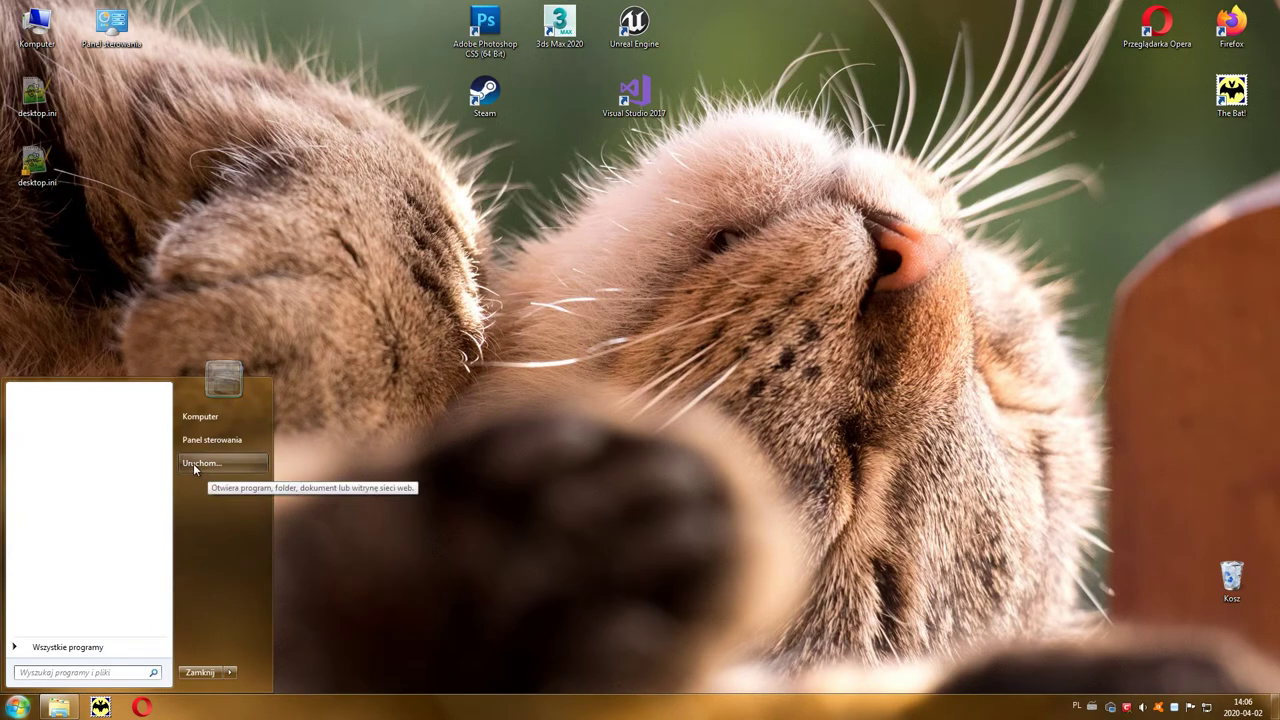
left_click(237, 462)
type("cmd")
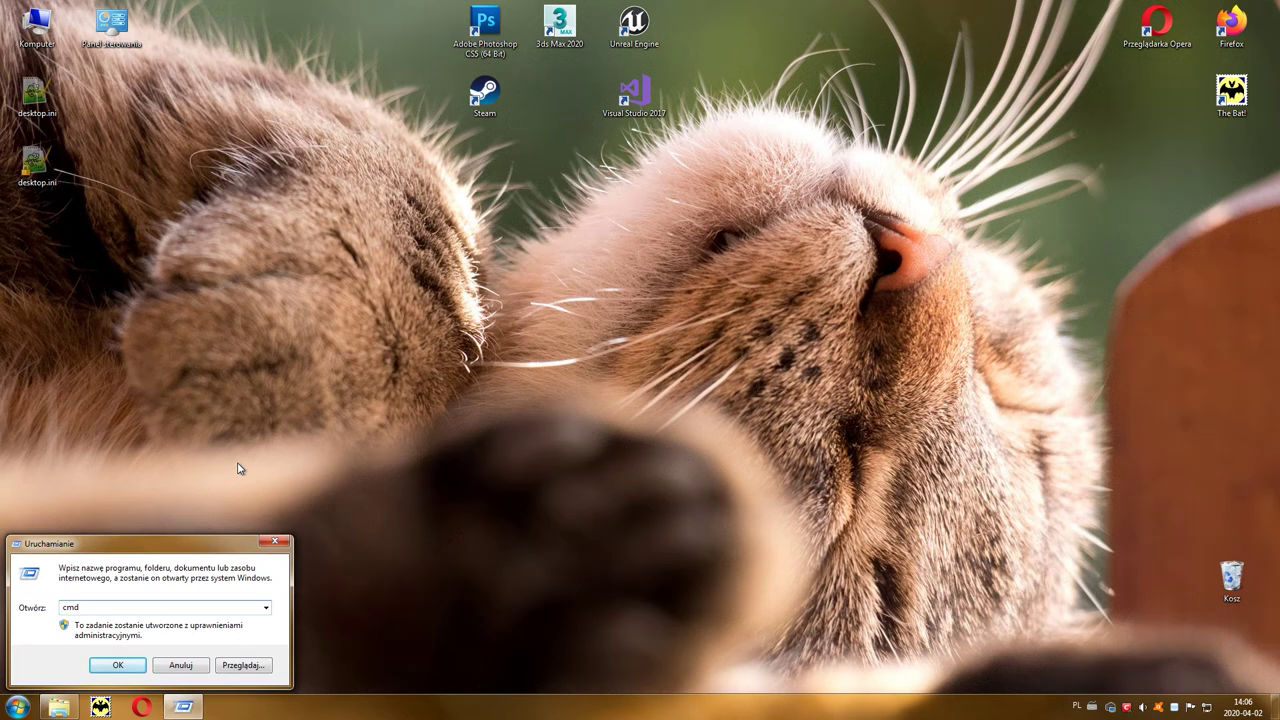
left_click(114, 665)
type("adb devi")
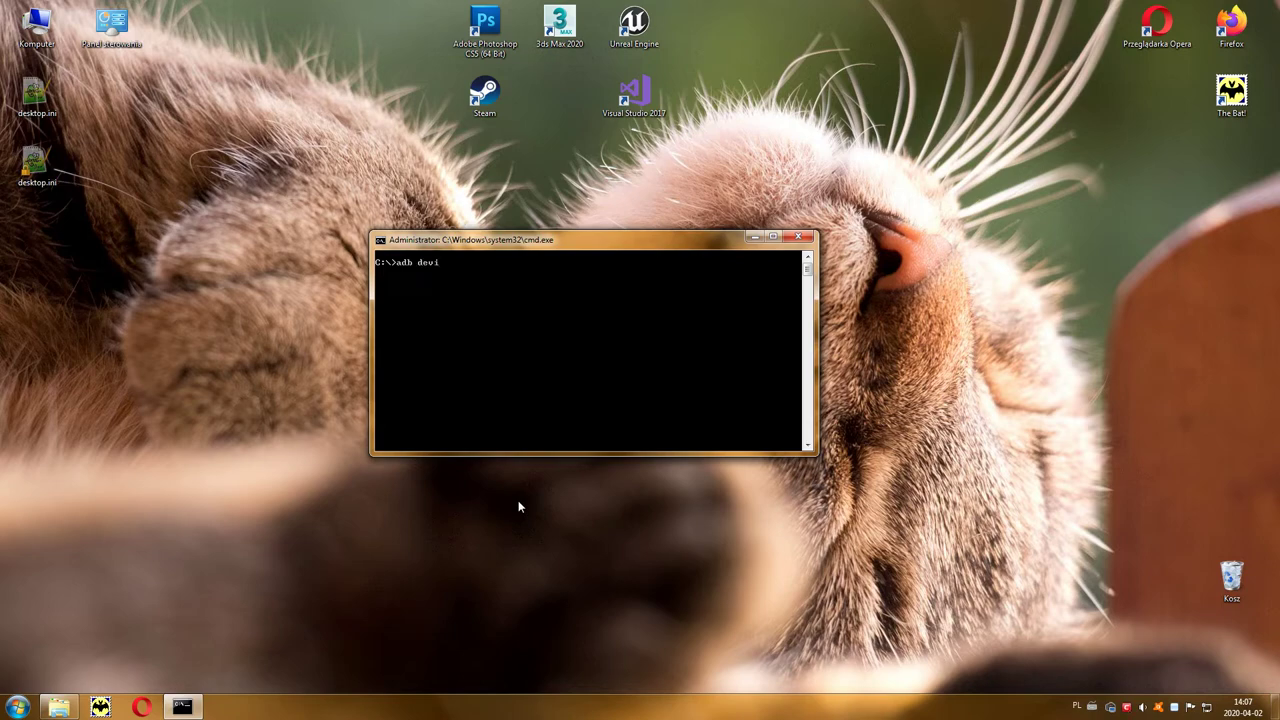
type("ces")
key("Return")
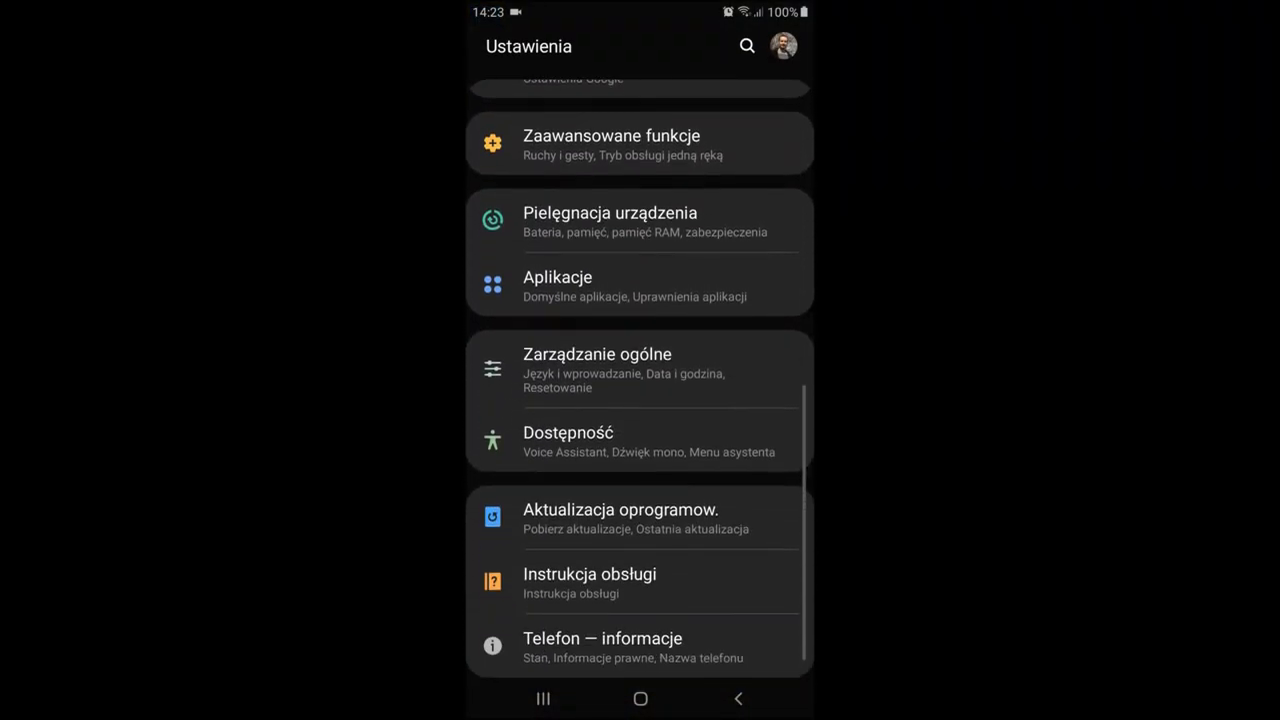
Step: Unlock Developer options by tapping Build number under Phone info > Software info repeatedly
left_click(602, 645)
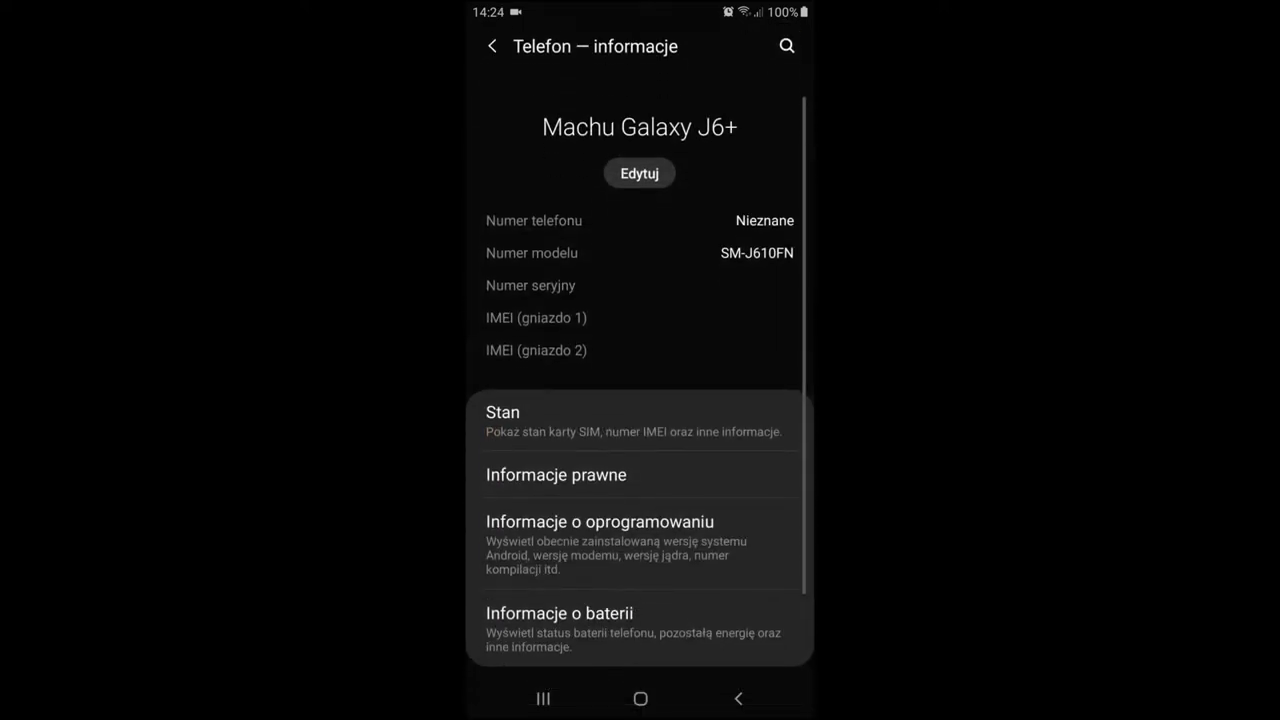
left_click(600, 540)
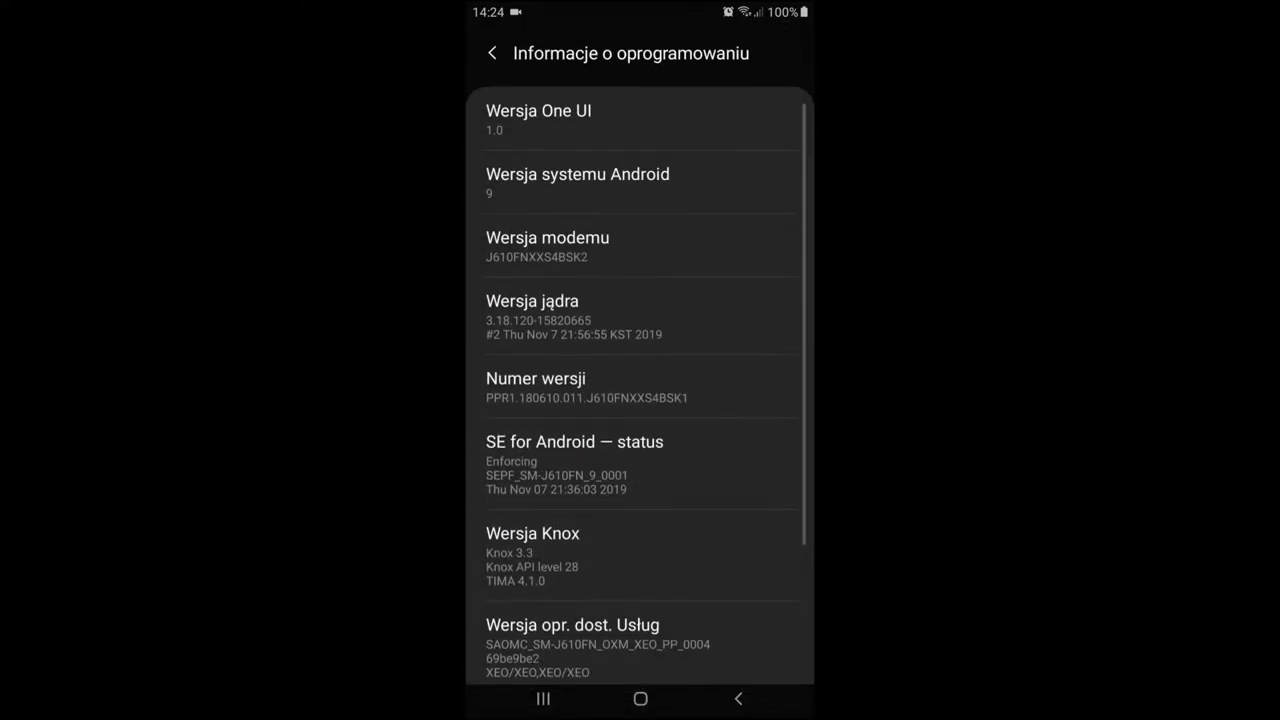
left_click(600, 380)
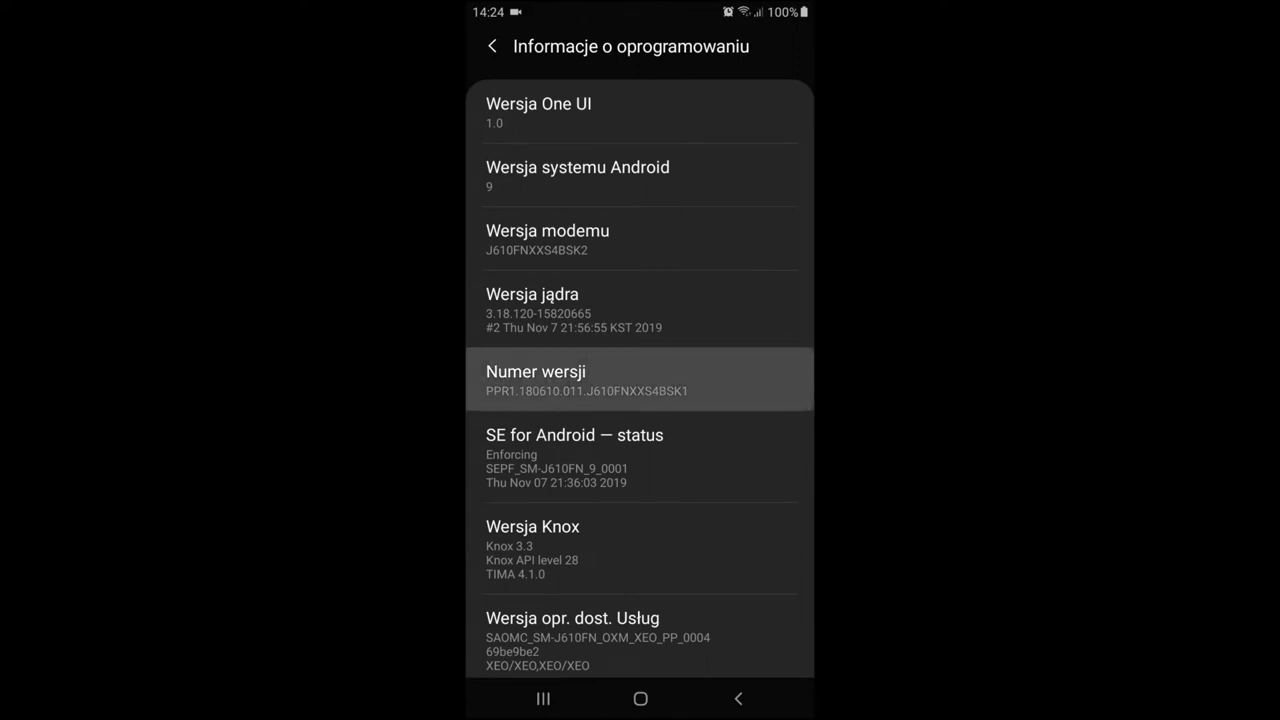
left_click(600, 380)
left_click(600, 380)
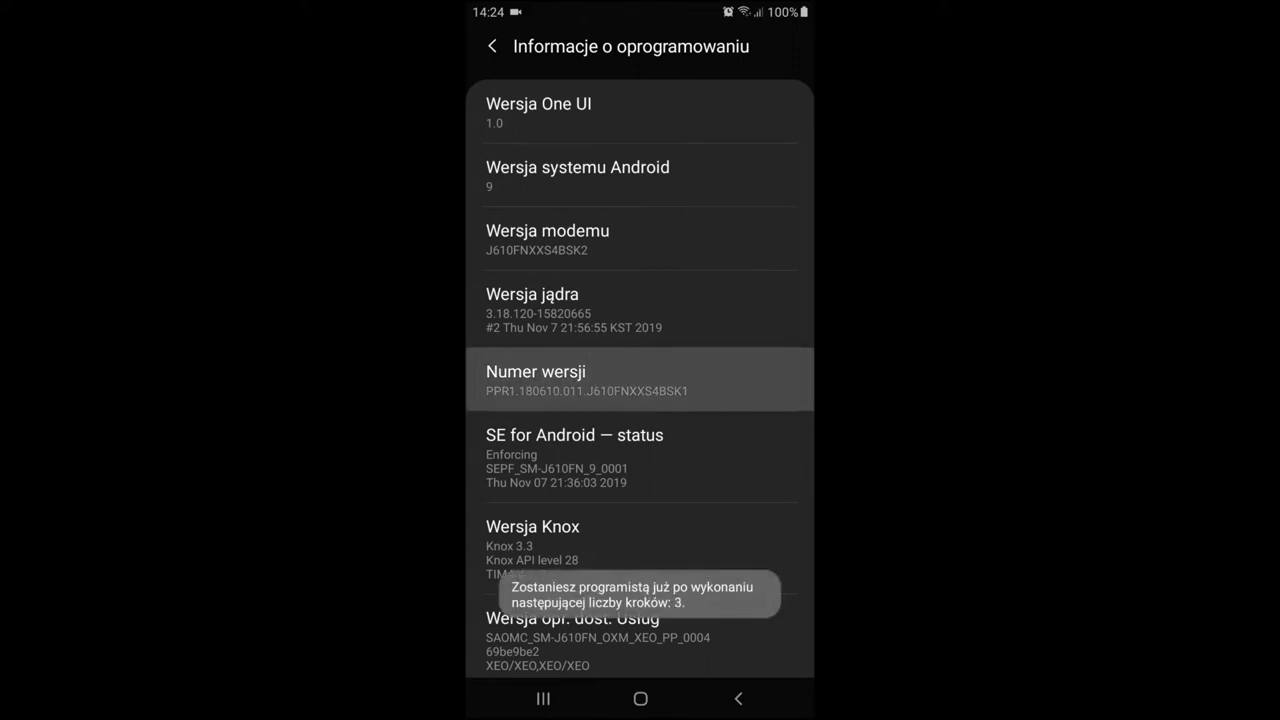
left_click(600, 380)
left_click(600, 380)
left_click(600, 380)
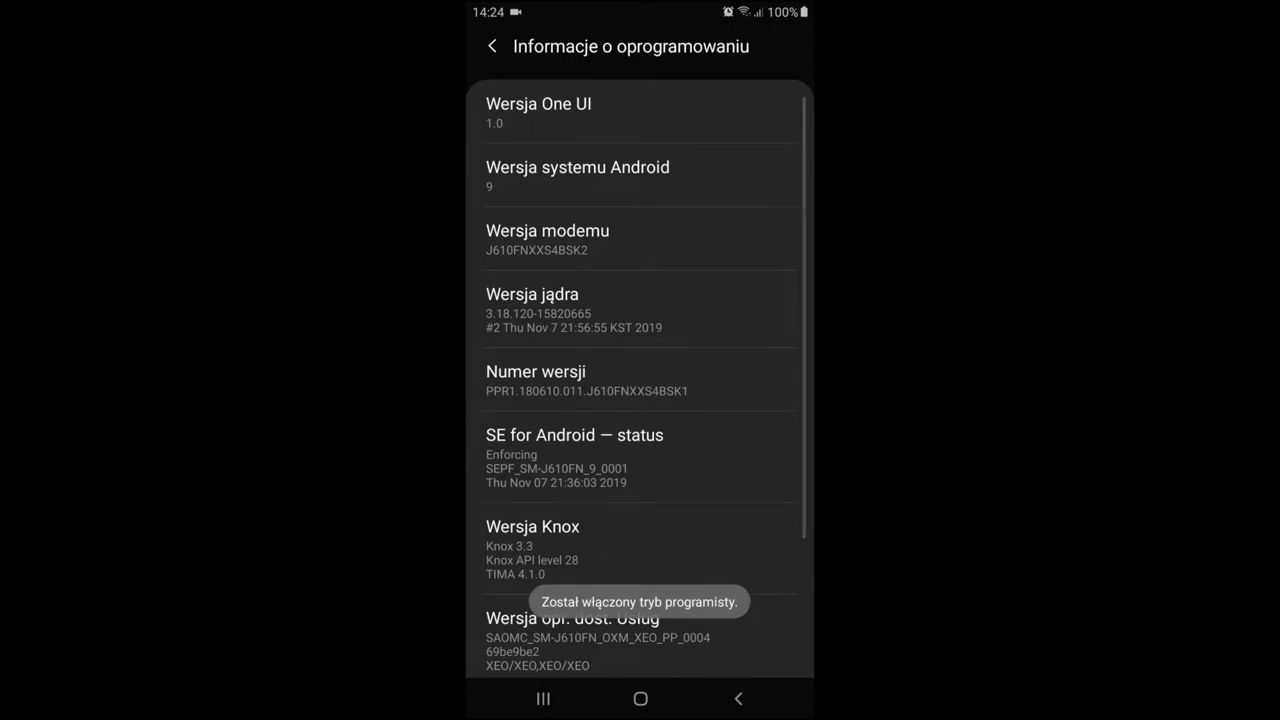
left_click(738, 698)
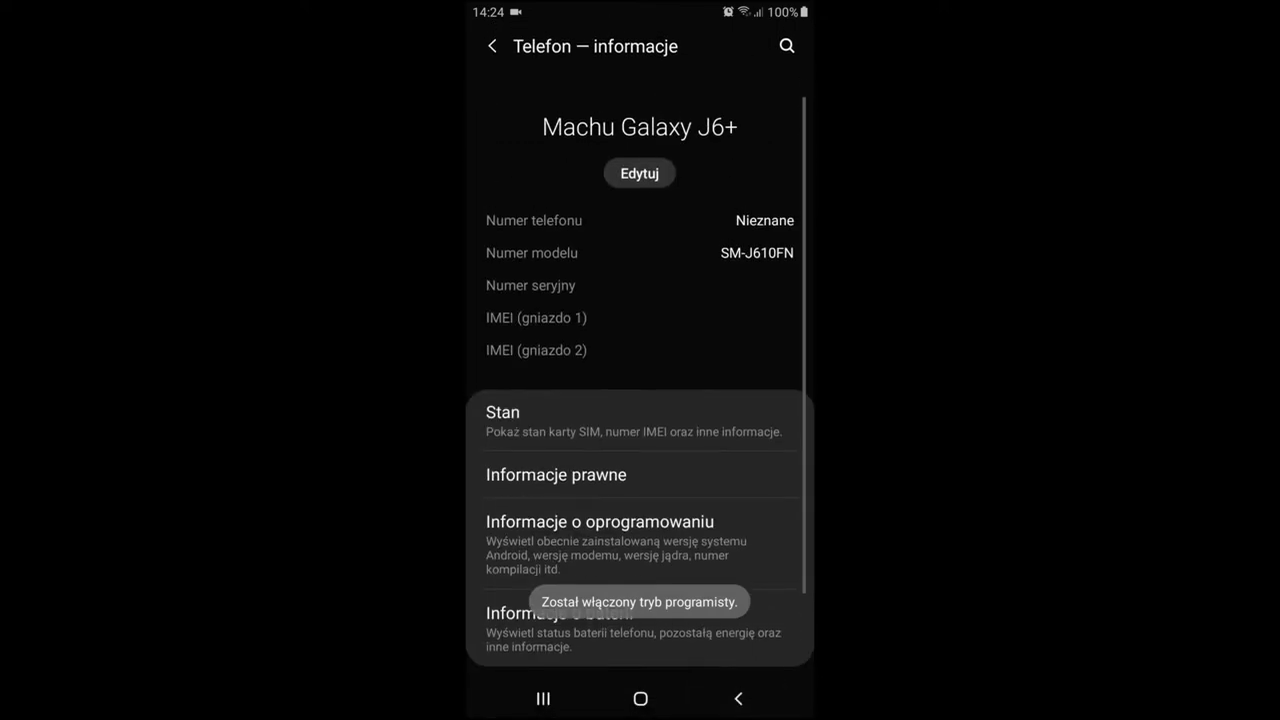
left_click(738, 698)
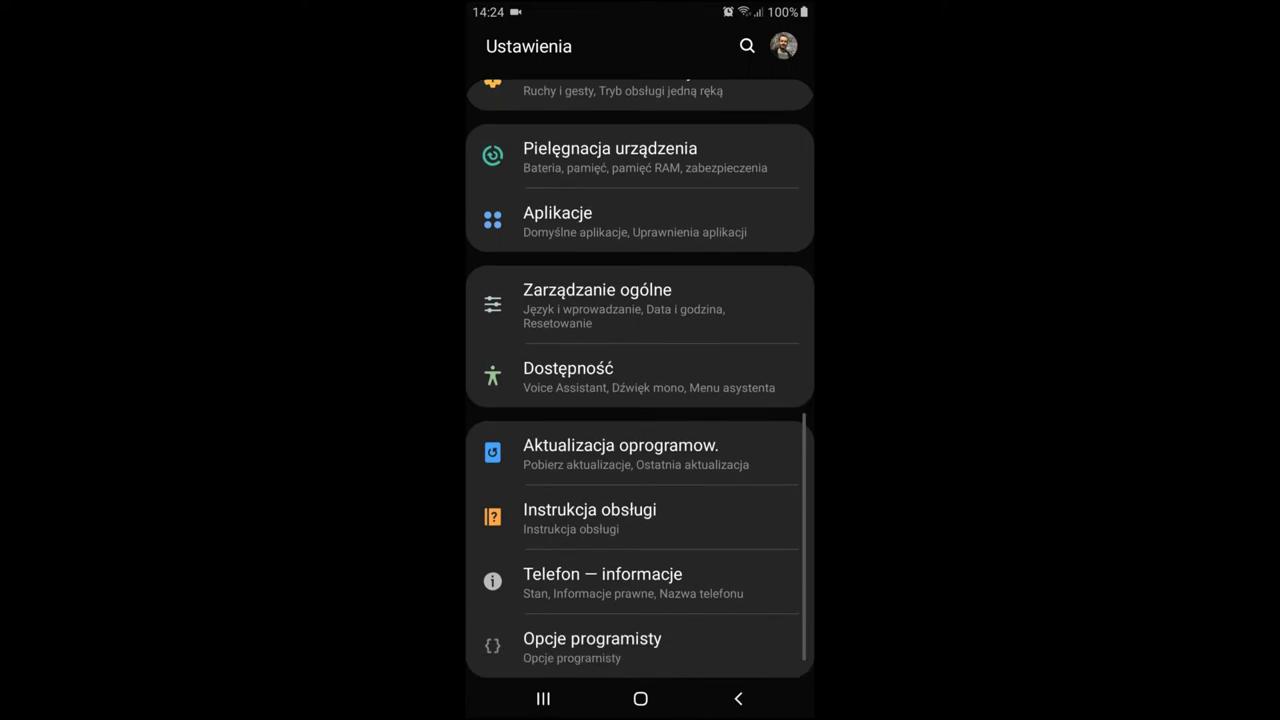
Step: Turn on USB debugging in Developer options and allow this computer debugging and data access
left_click(630, 646)
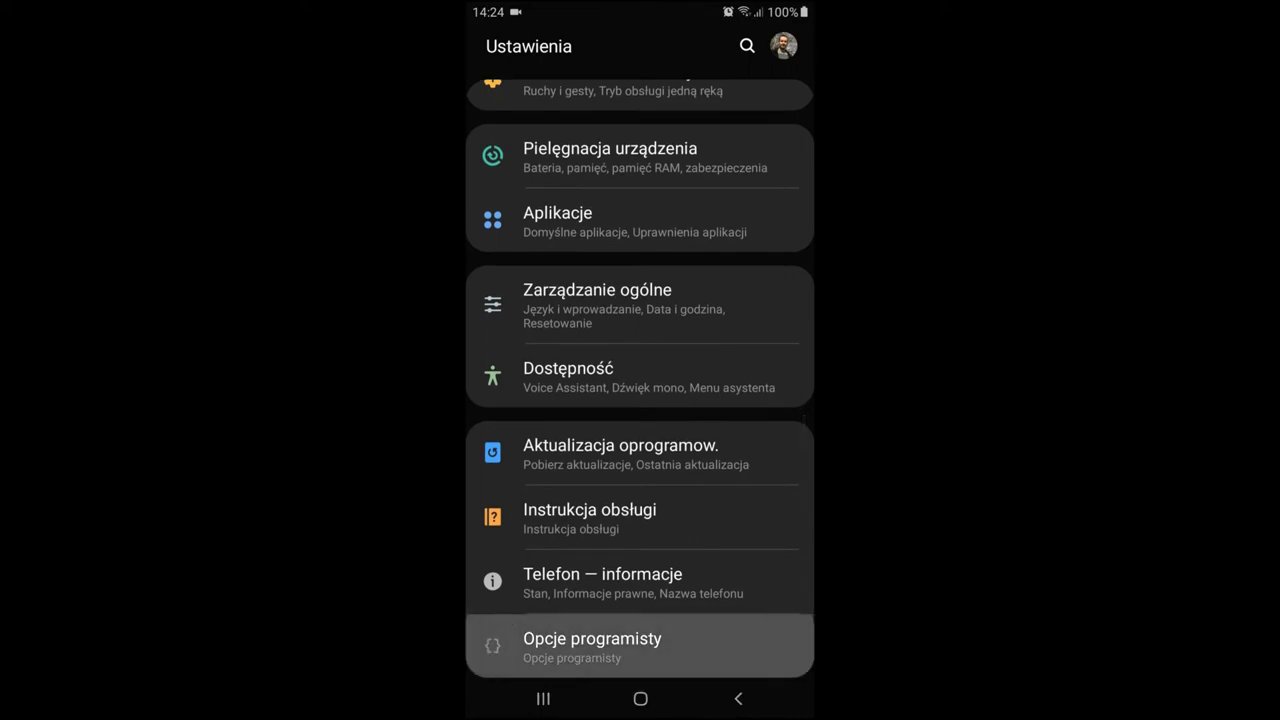
scroll(640, 400, "down", 2)
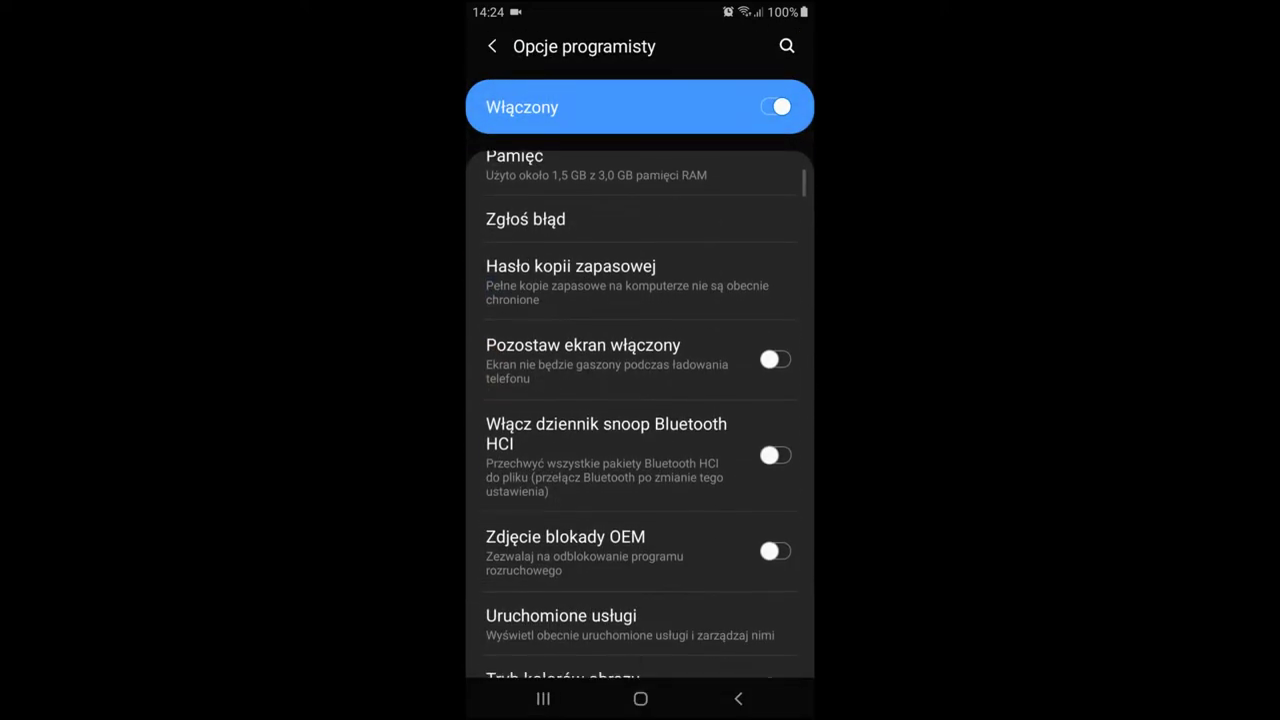
scroll(640, 400, "down", 4)
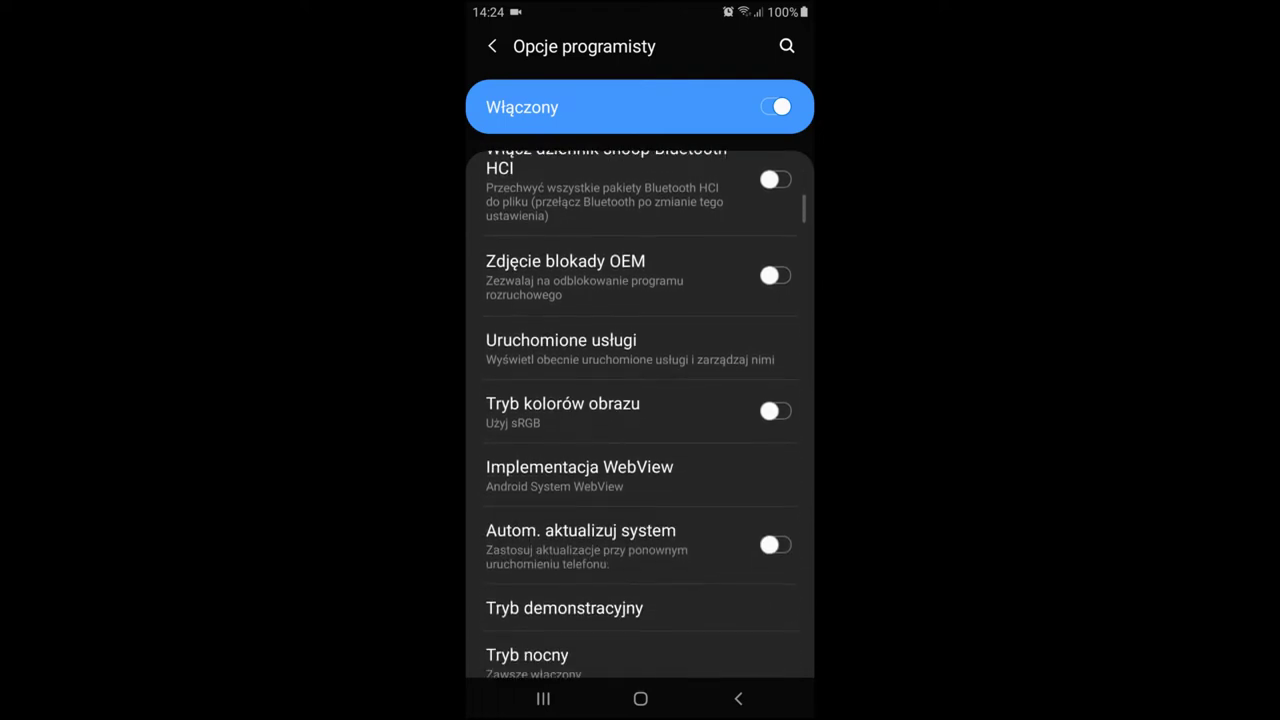
scroll(640, 416, "down", 5)
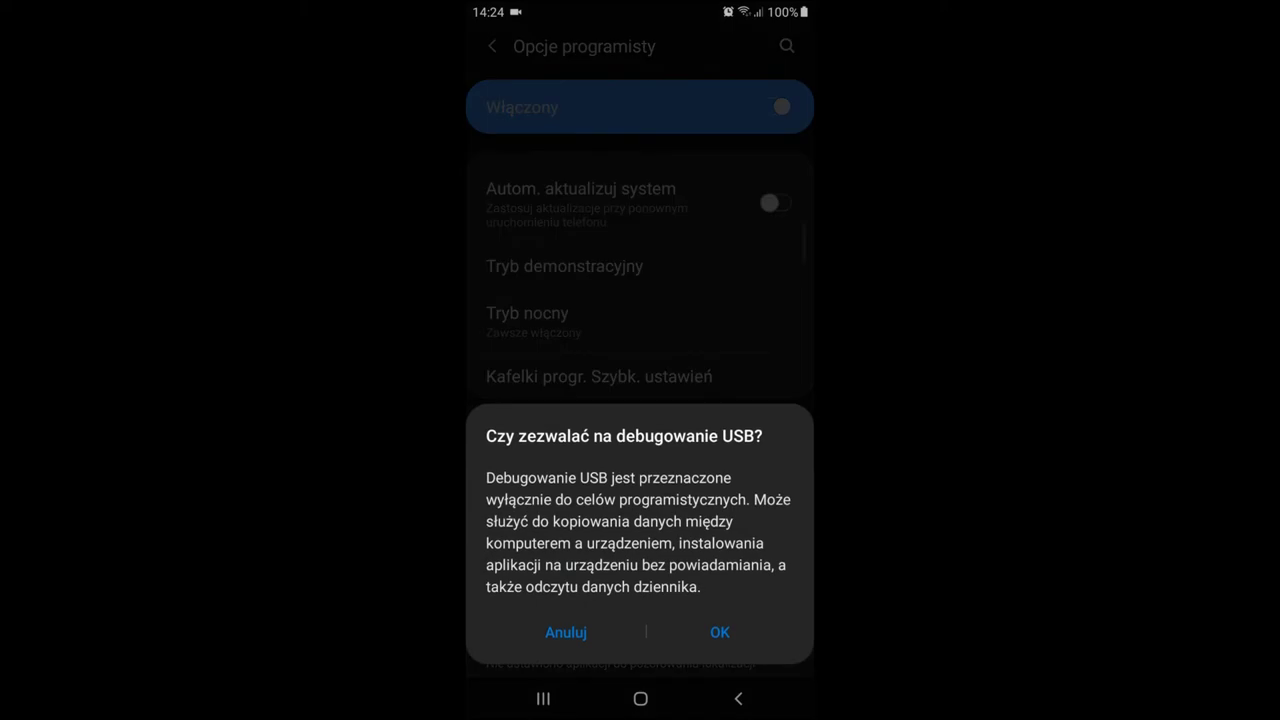
left_click(720, 632)
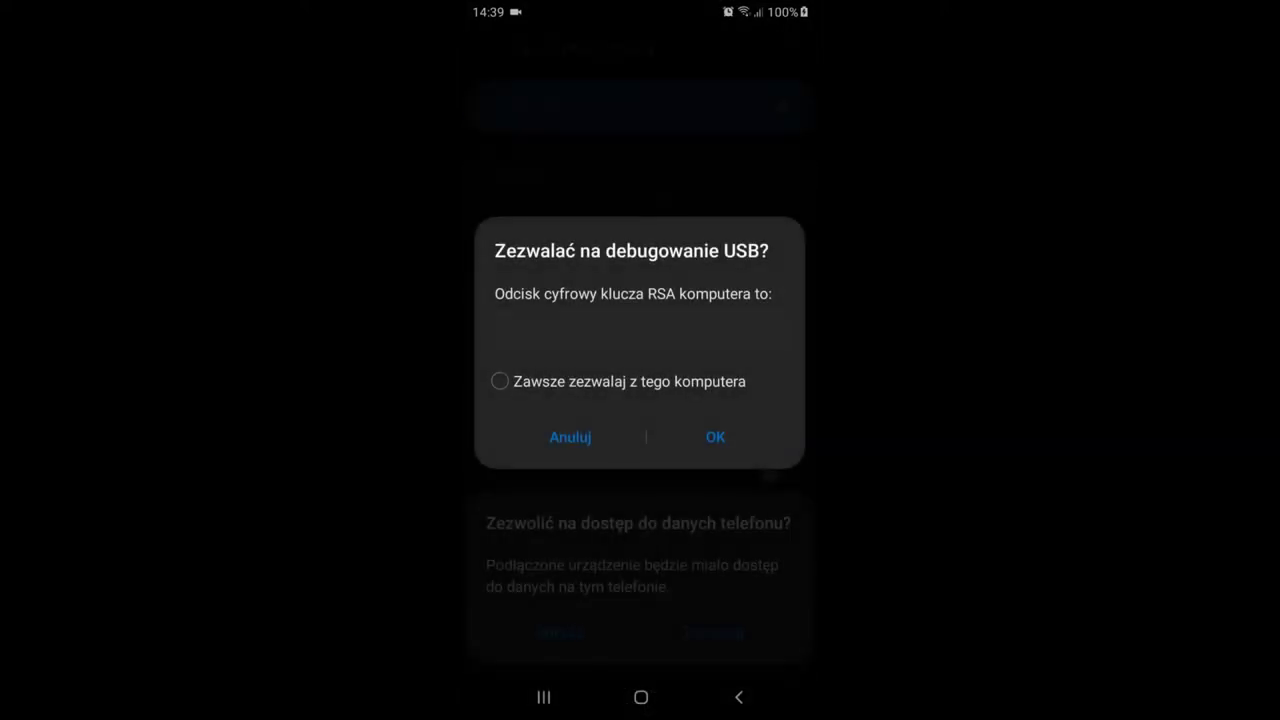
left_click(715, 437)
left_click(713, 632)
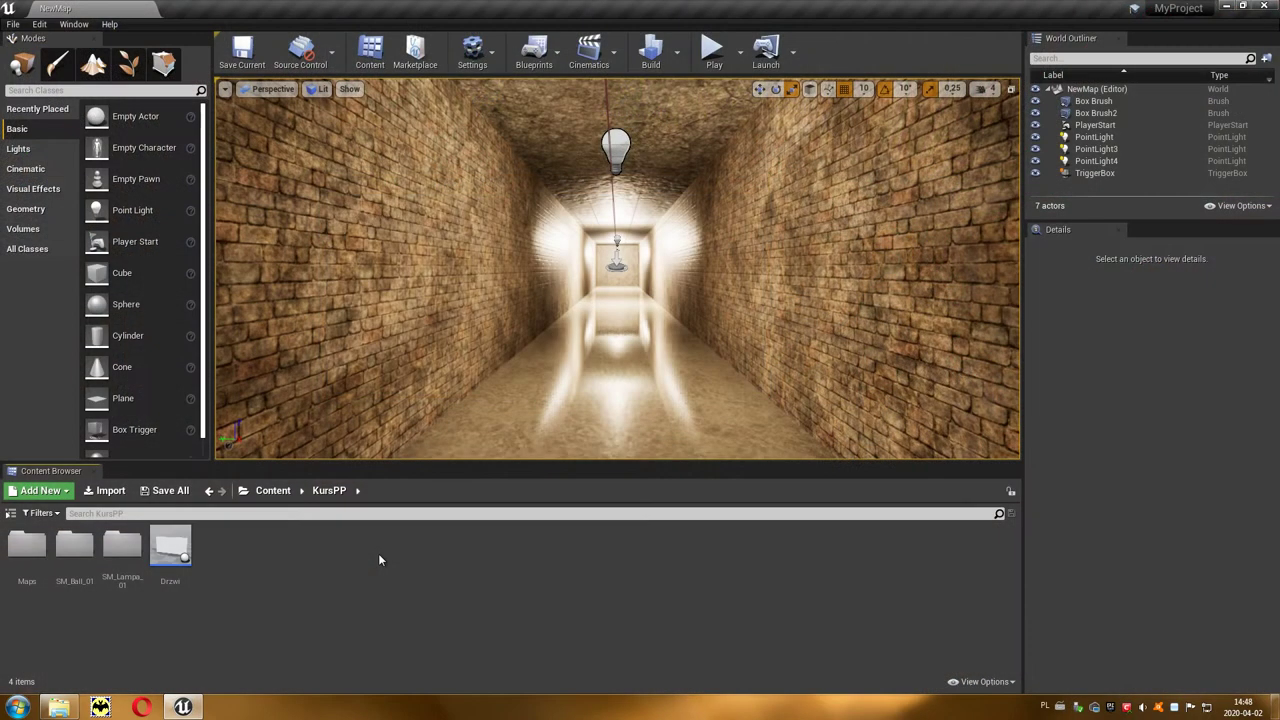
Step: Open Edit > Project Settings maximized and go to the Platforms > Android page
left_click(42, 26)
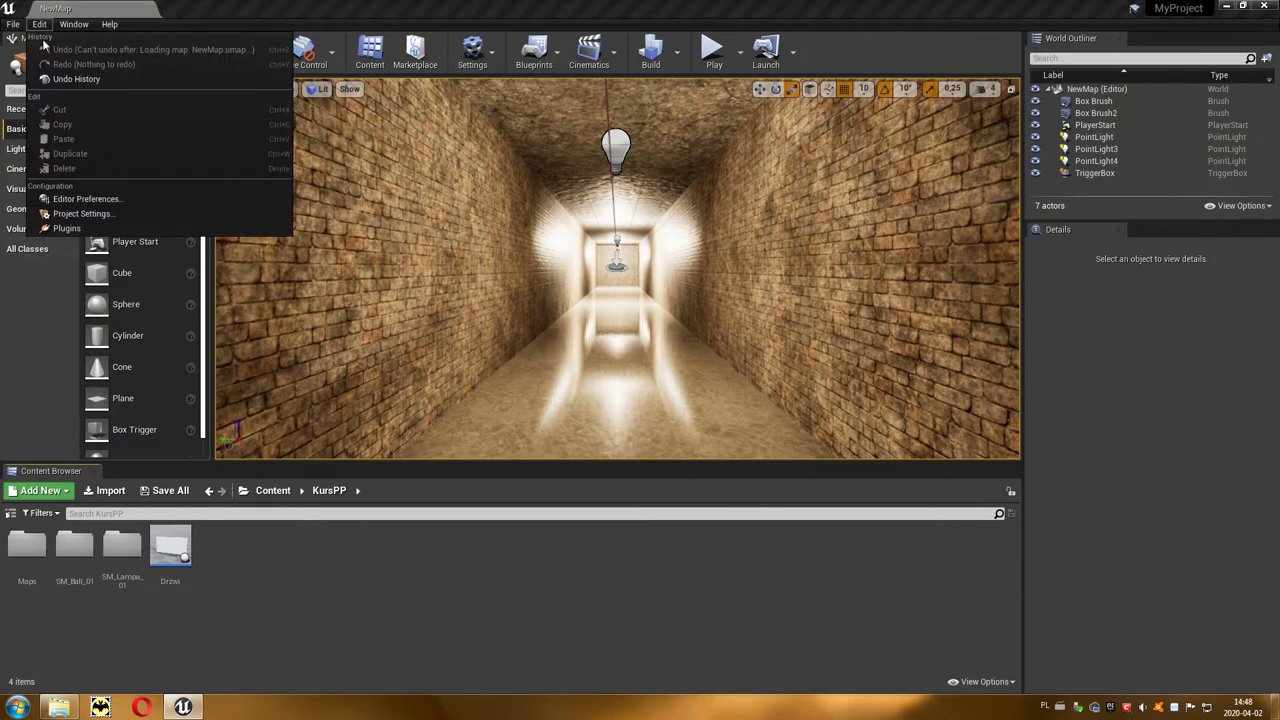
left_click(139, 216)
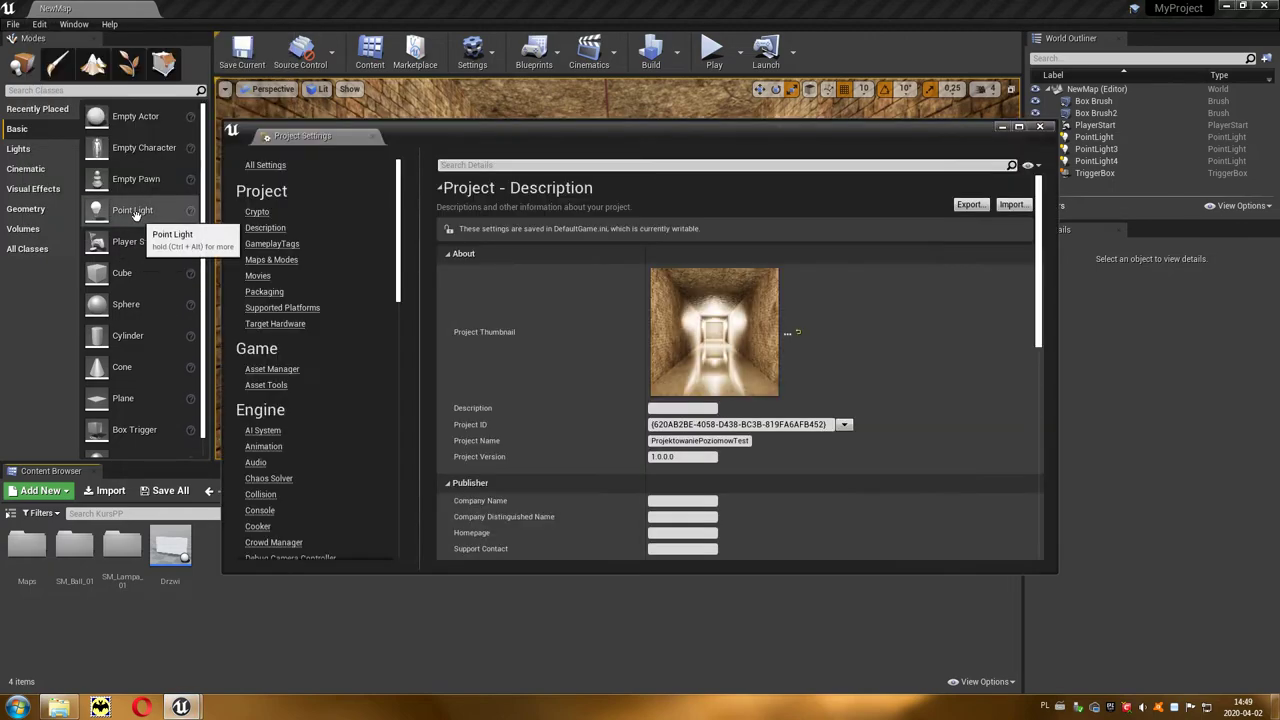
left_click(1019, 128)
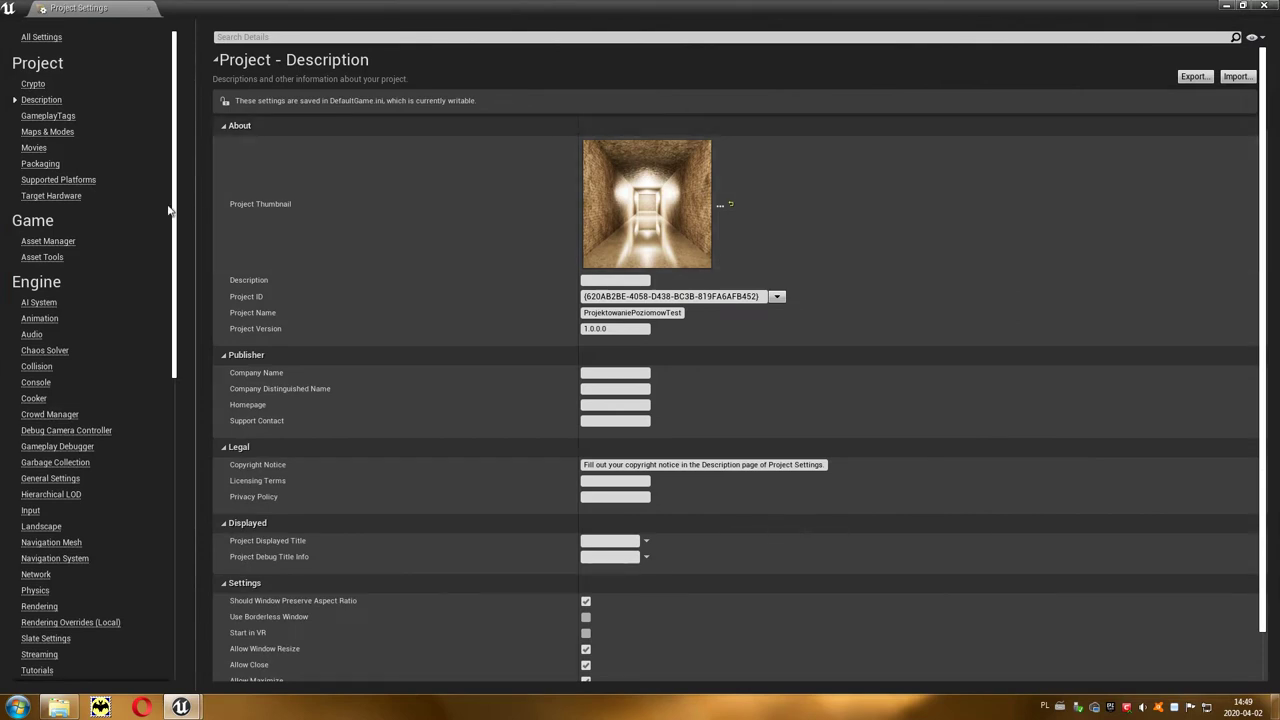
left_click(52, 197)
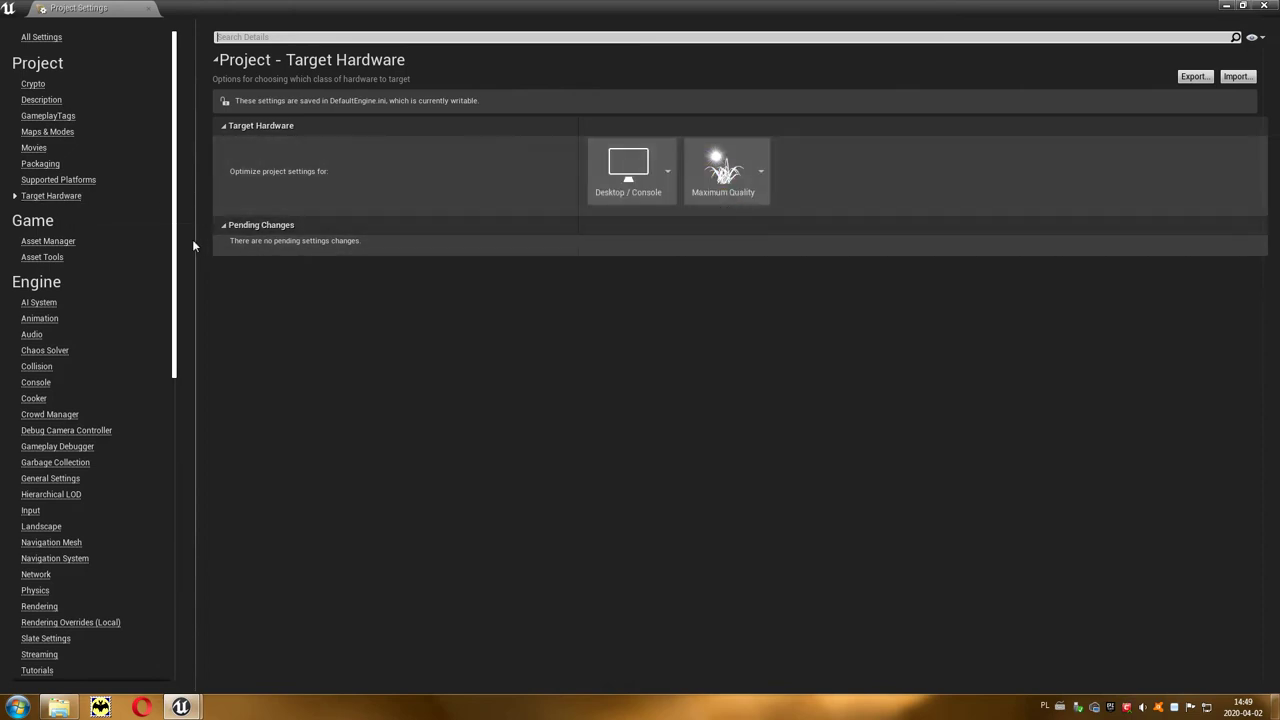
left_click_drag(173, 247, 170, 463)
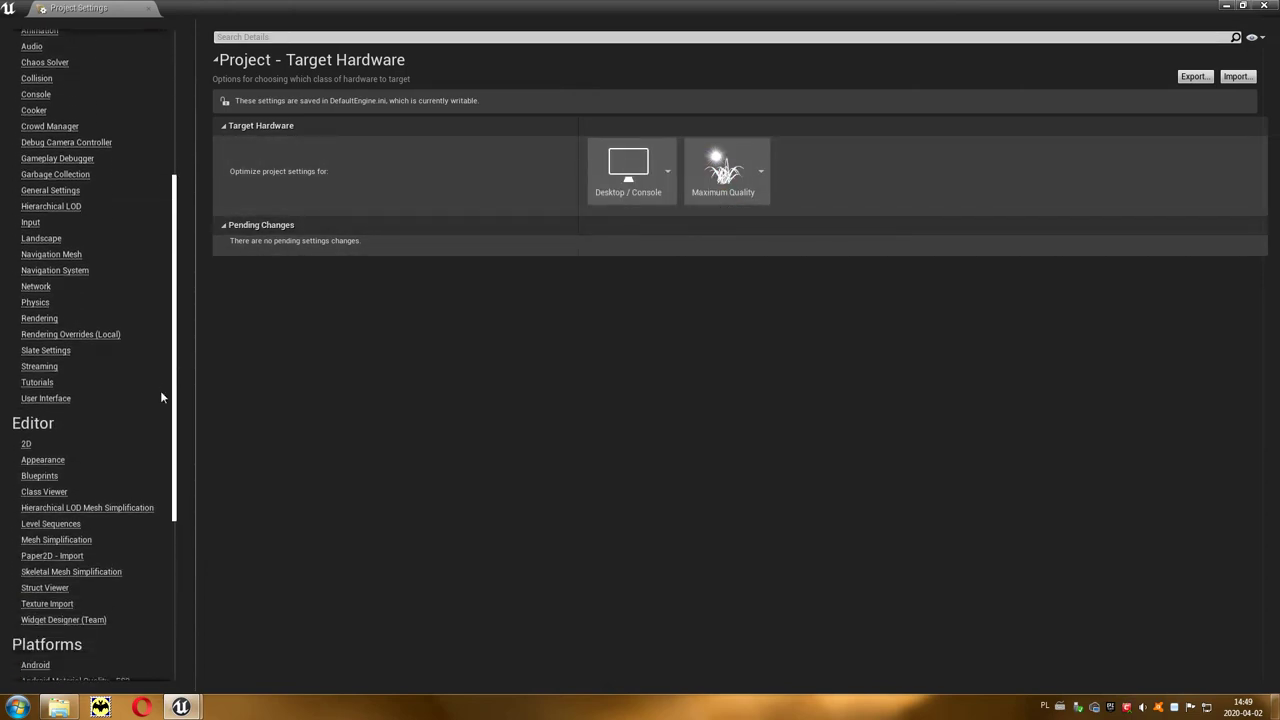
scroll(130, 476, "down", 3)
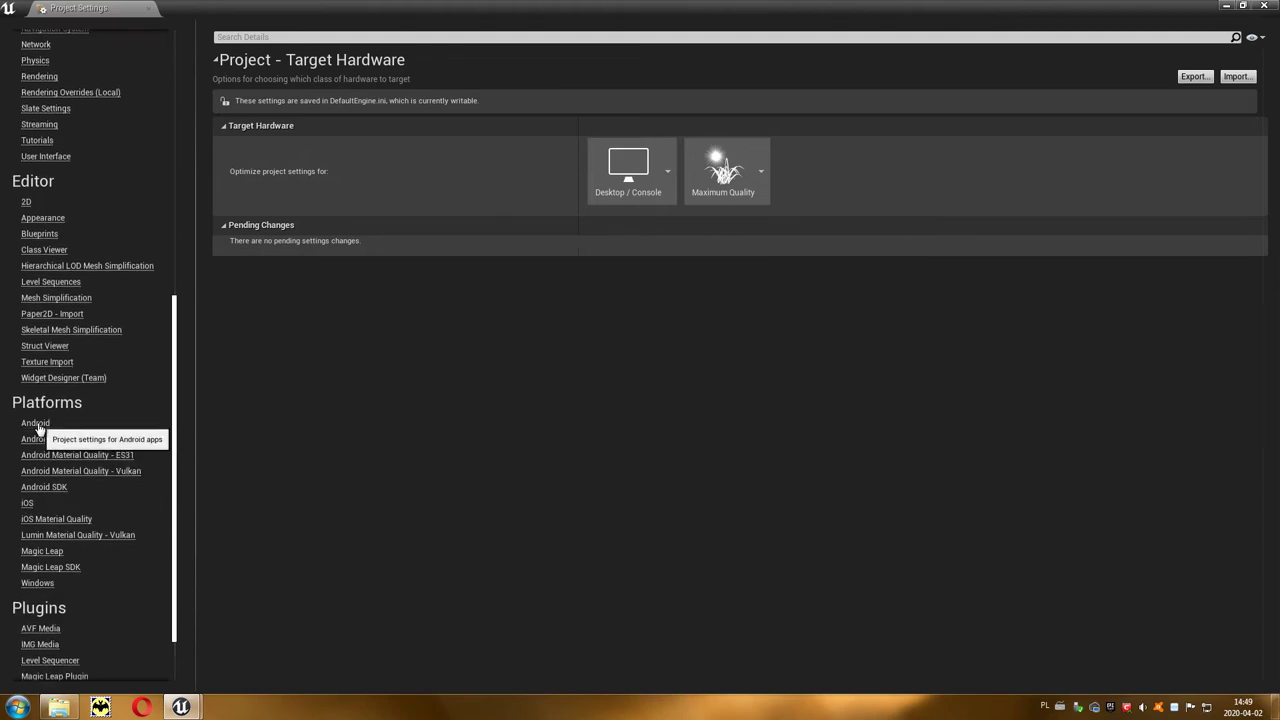
left_click(36, 424)
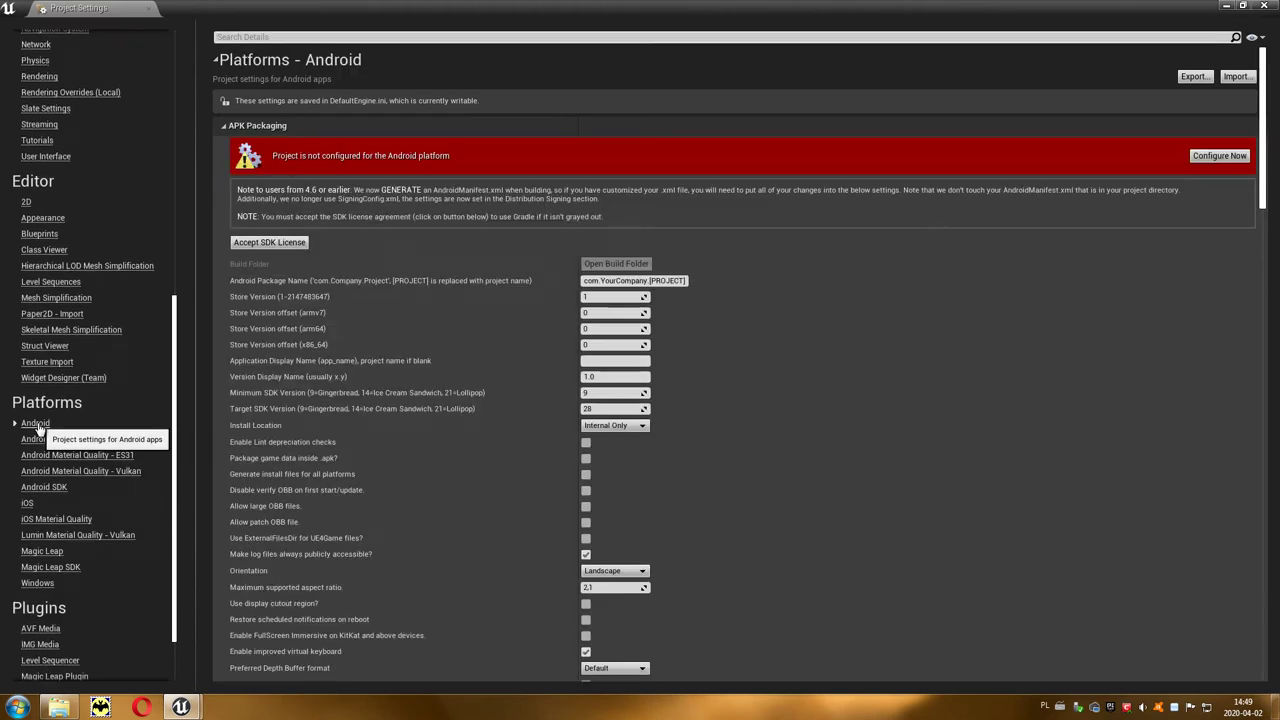
Step: Accept the Android SDK license and configure the project for Android
left_click(270, 243)
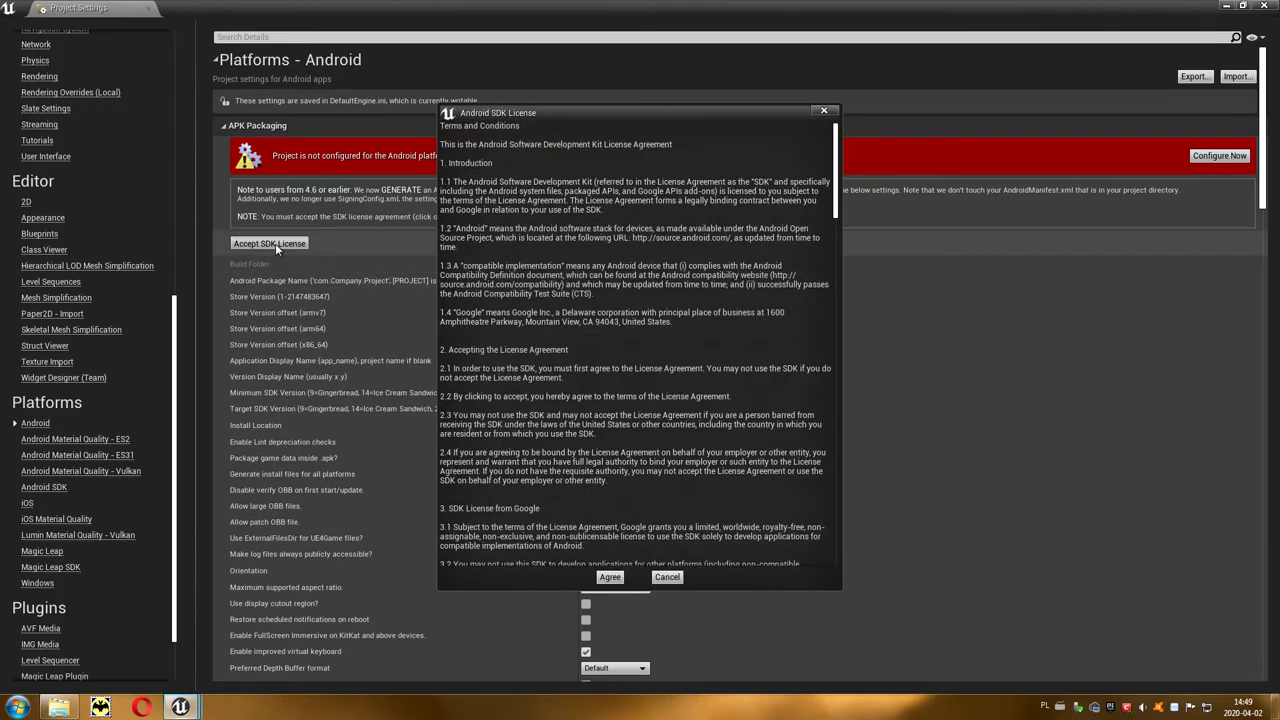
left_click(609, 578)
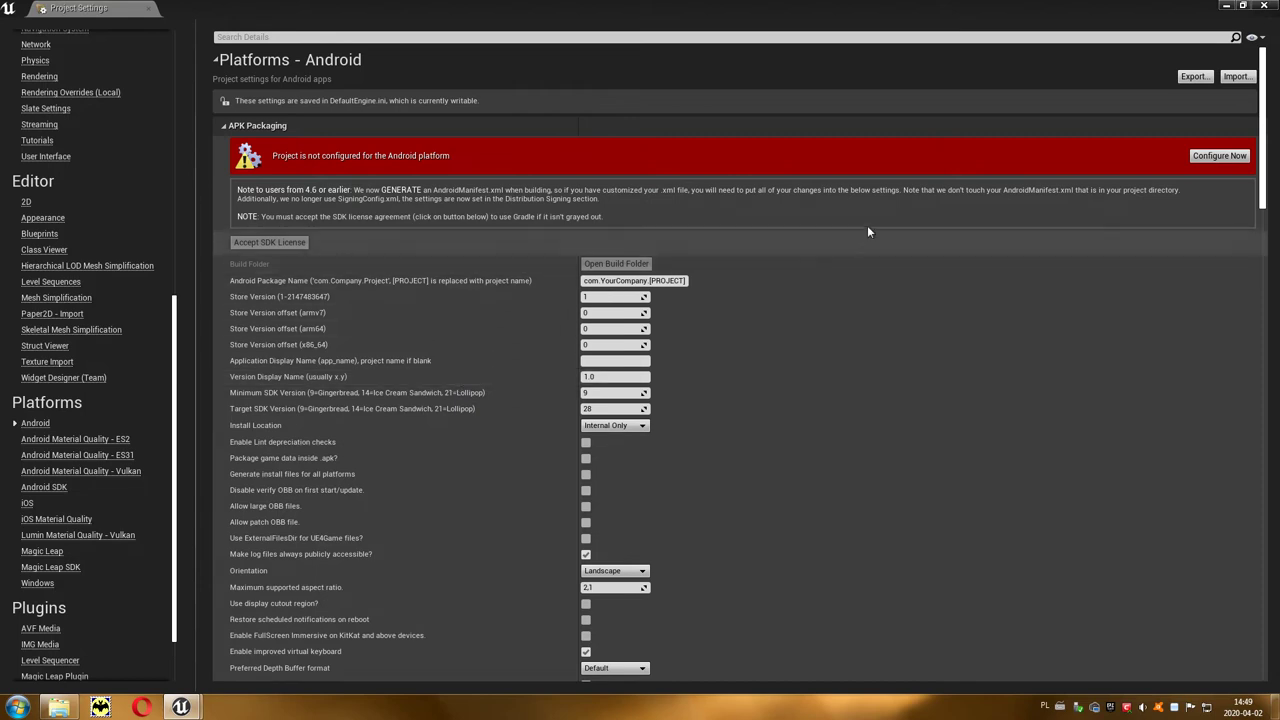
left_click(1224, 158)
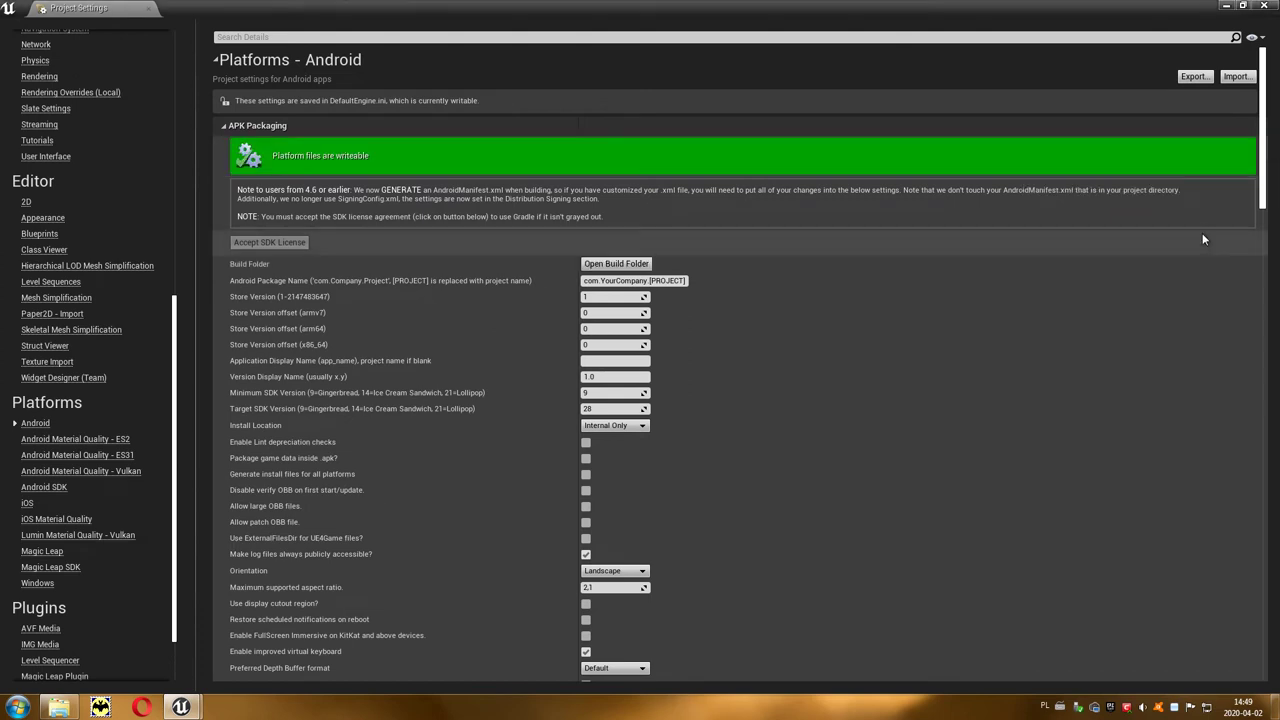
Step: Tick Support arm64 in the Android Build settings
scroll(836, 482, "down", 5)
scroll(834, 482, "down", 1)
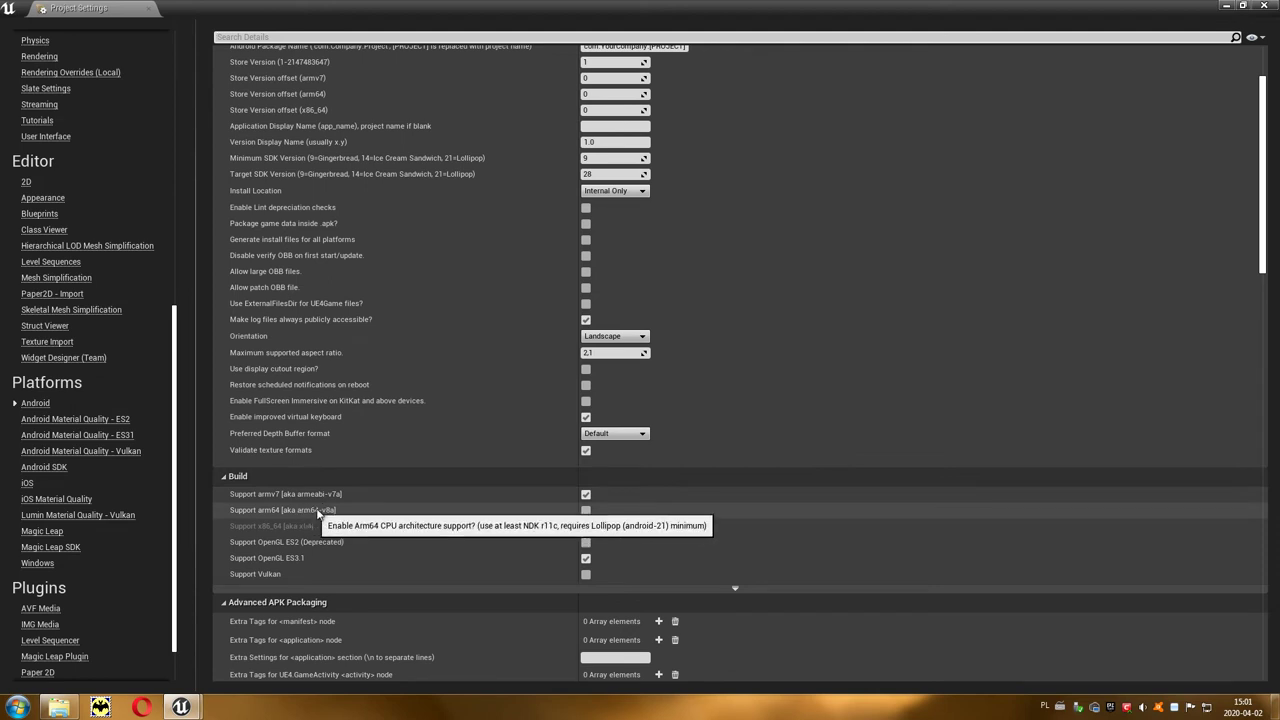
left_click(586, 510)
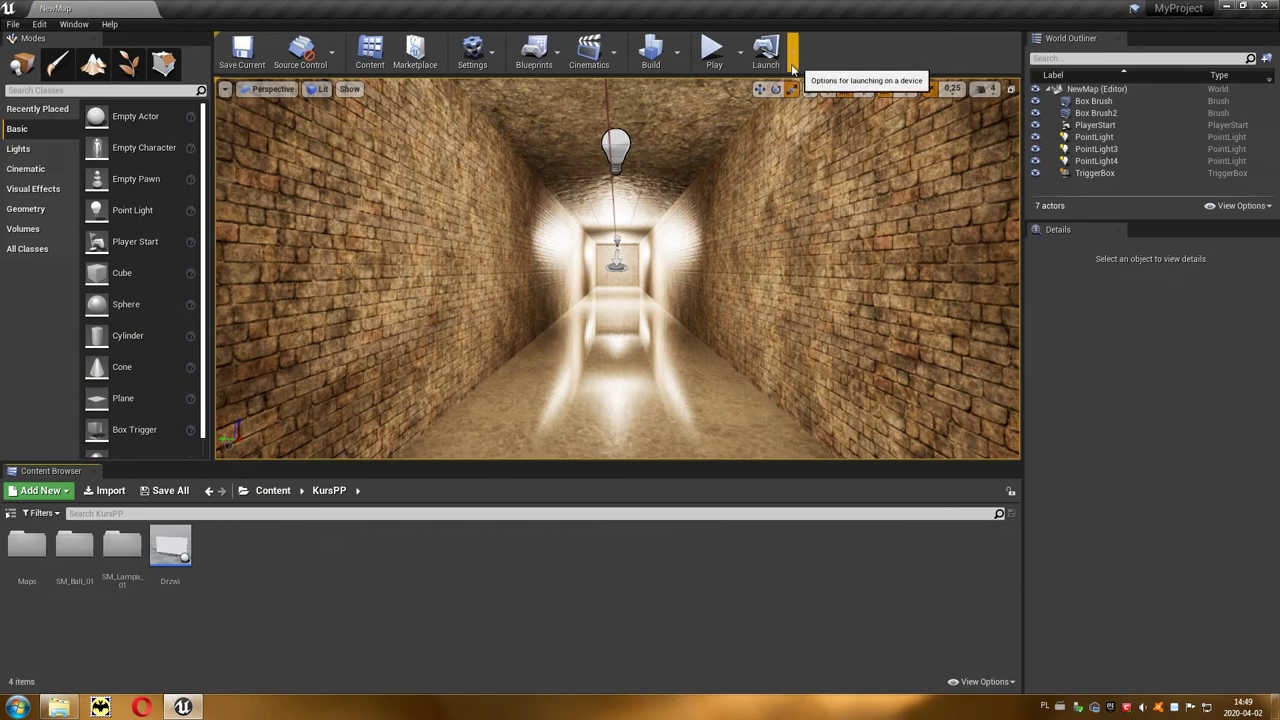
Step: Launch the project on the connected SM_J610FN Android phone from the Launch device list
left_click(792, 69)
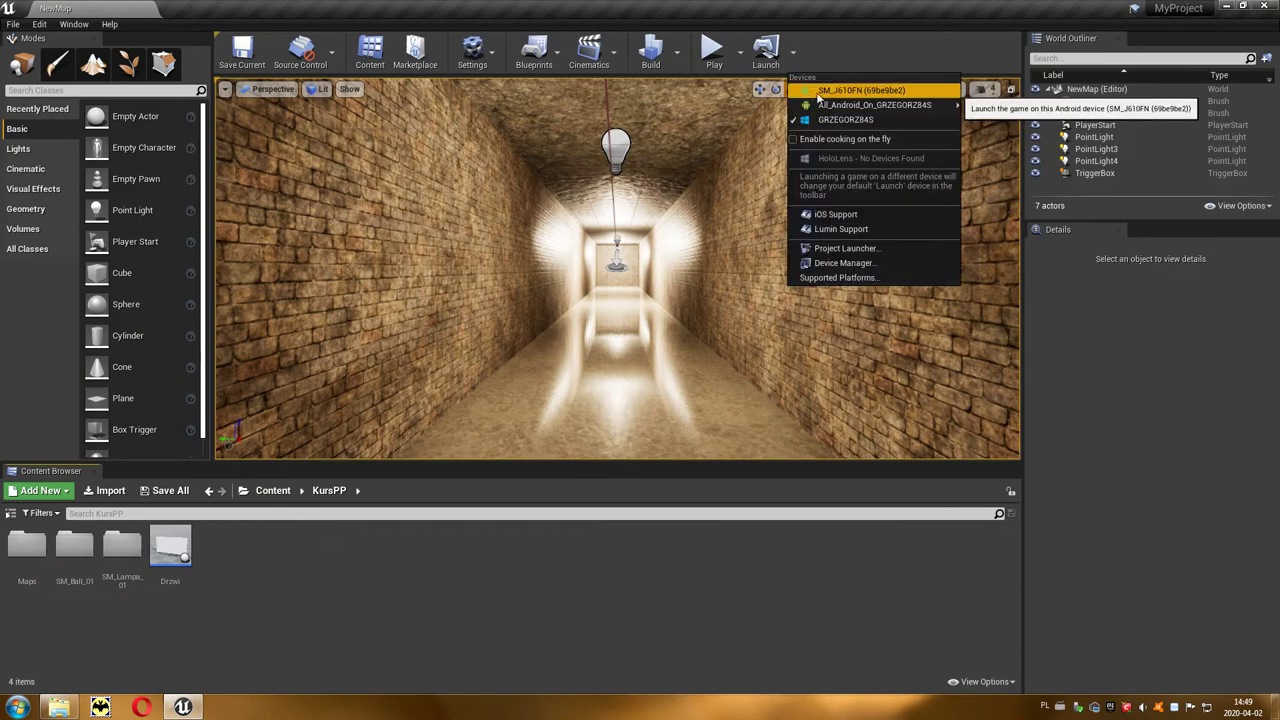
left_click(910, 92)
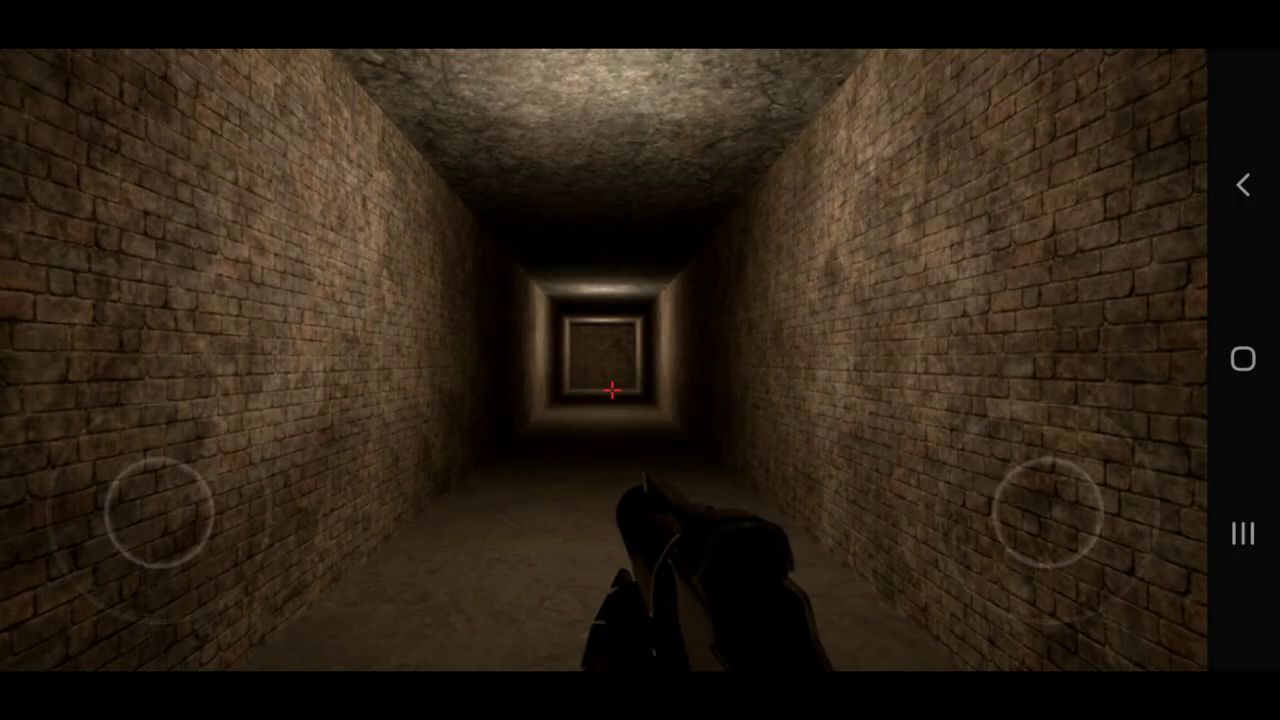
Step: Walk forward down the brick corridor on the phone, turning right toward the wall and back
left_click_drag(160, 512, 184, 437)
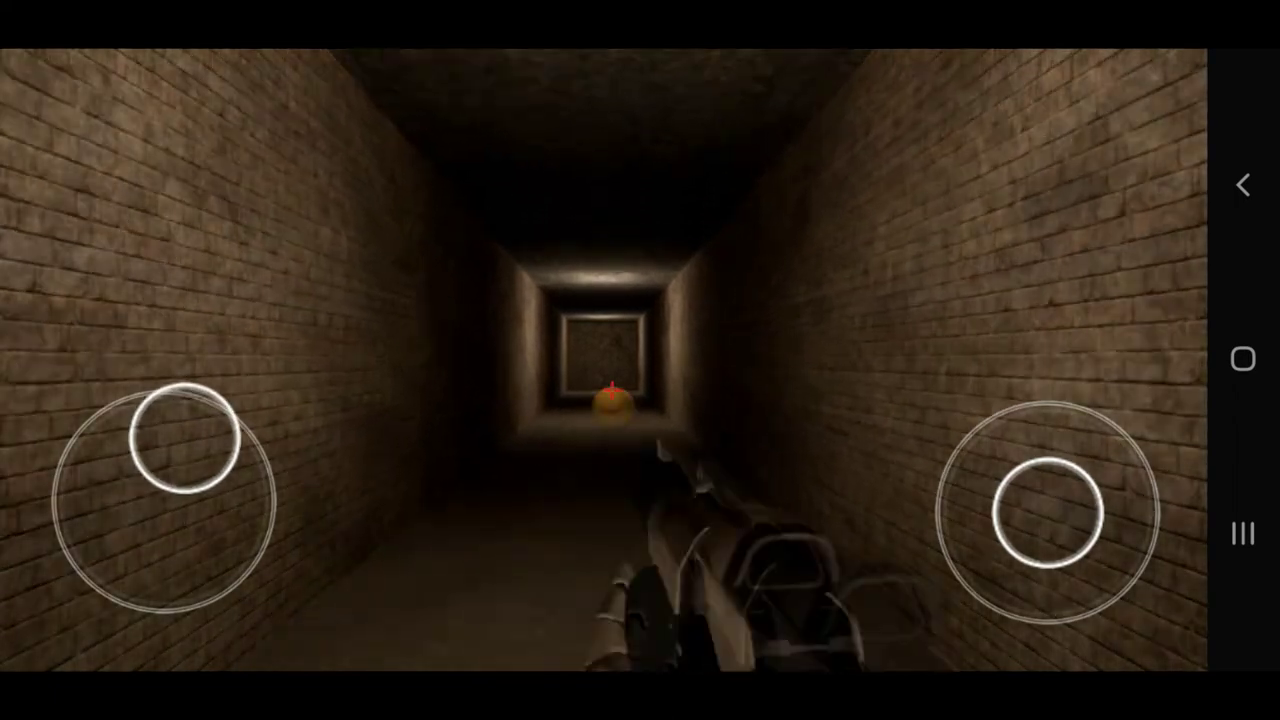
left_click_drag(1062, 508, 1035, 487)
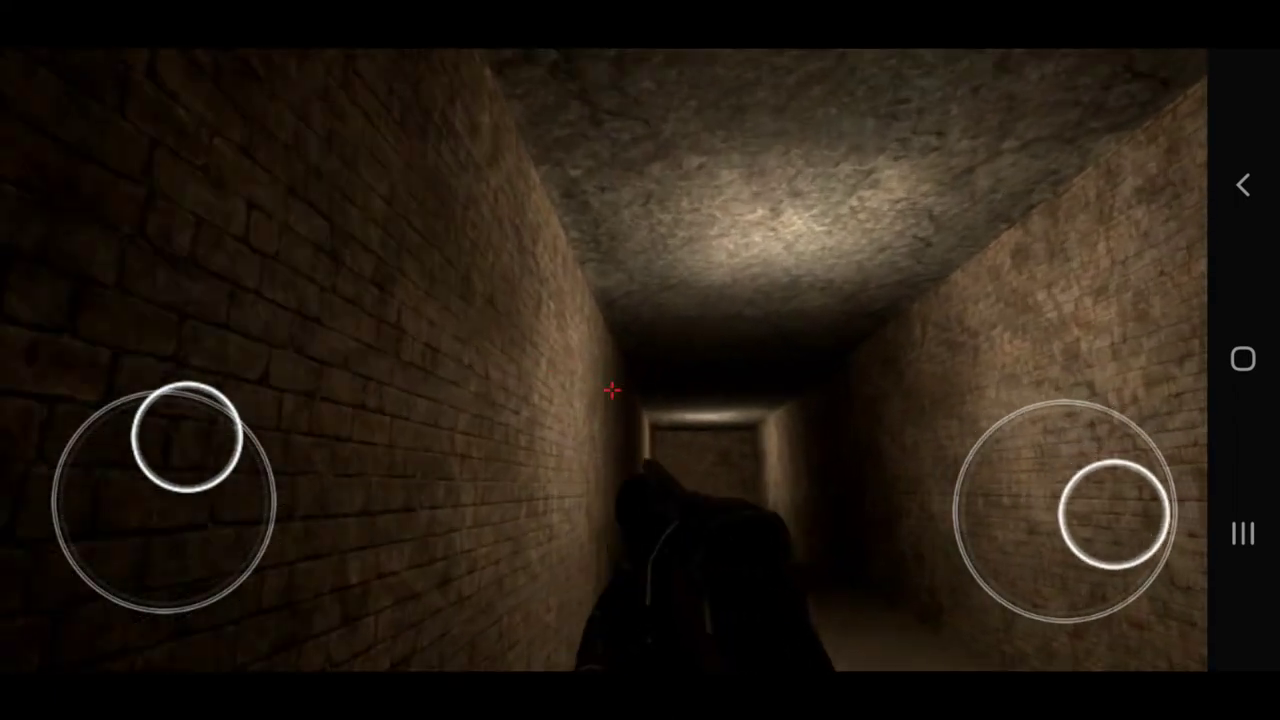
left_click_drag(1035, 487, 1118, 537)
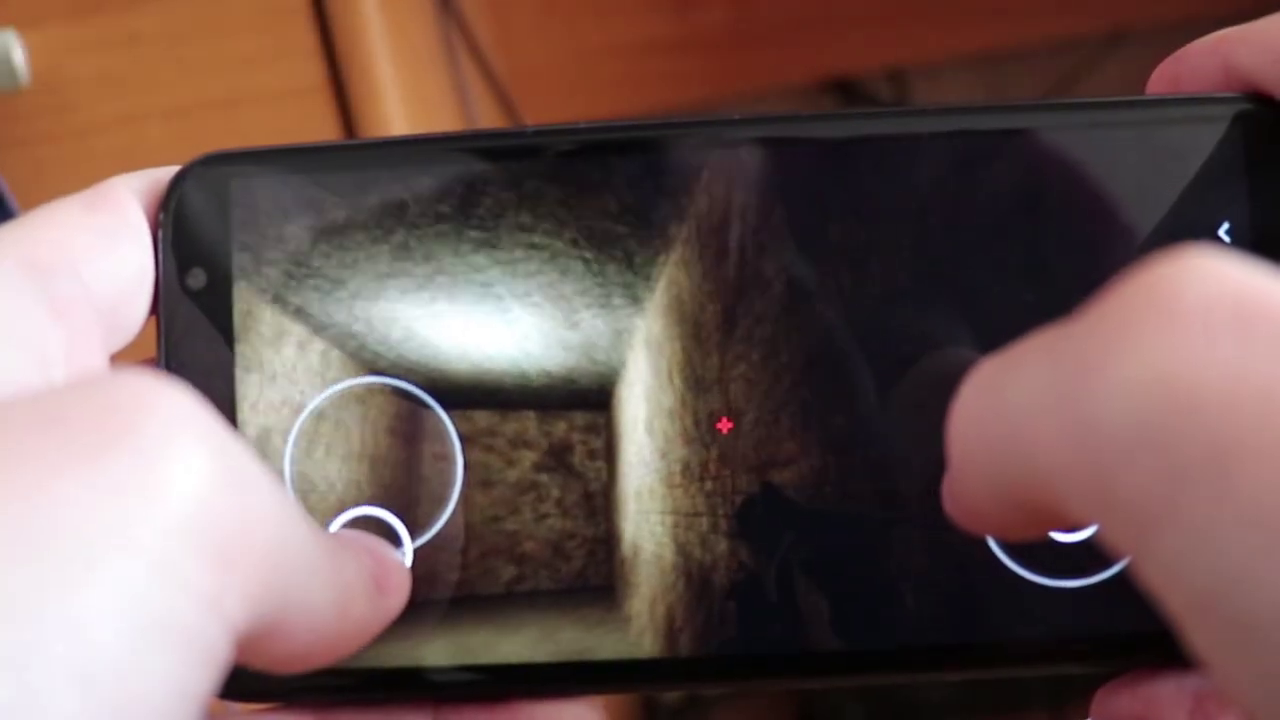
left_click_drag(1065, 535, 965, 475)
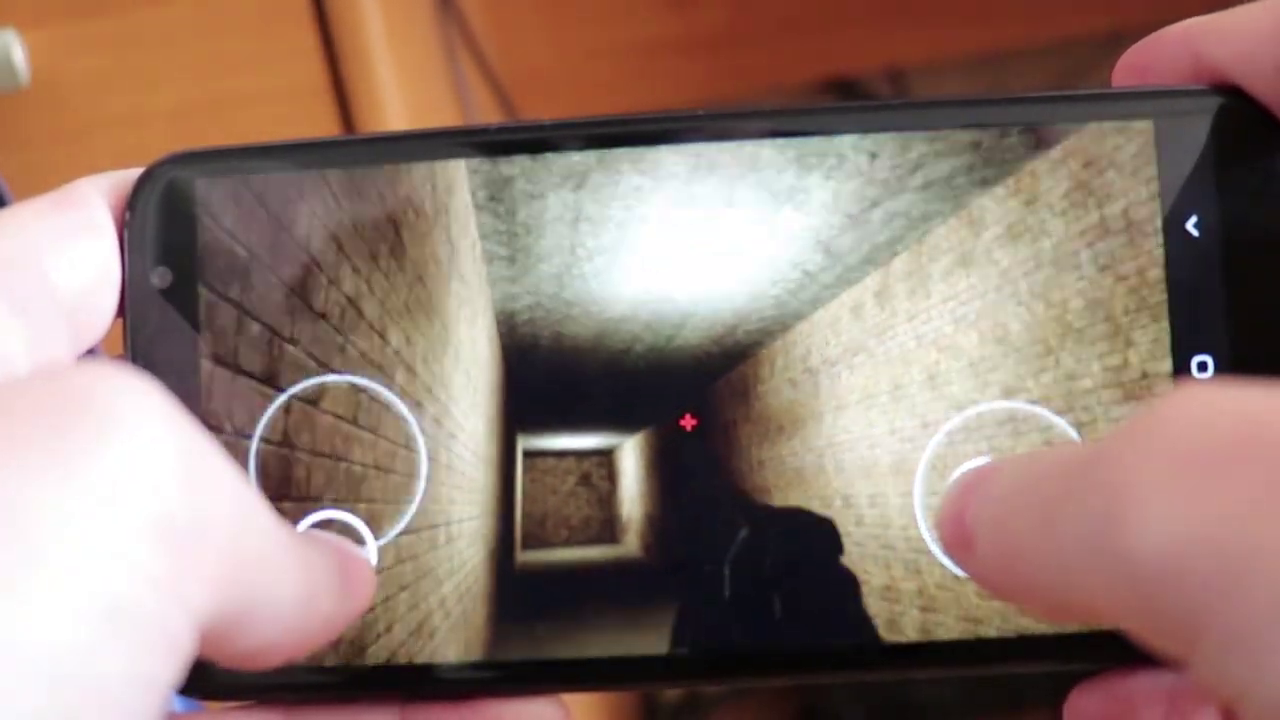
left_click_drag(965, 480, 1055, 455)
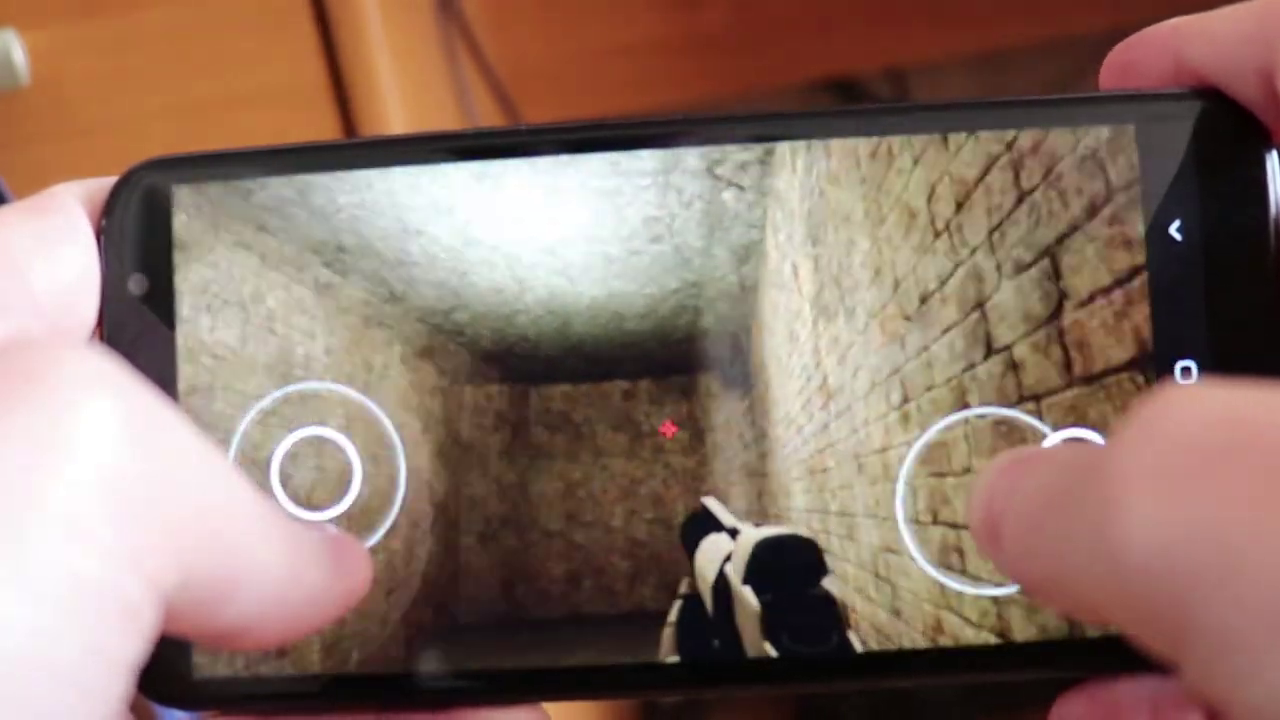
mouse_move(1055, 455)
left_mouse_down()
mouse_move(910, 500)
mouse_move(925, 515)
left_mouse_up()
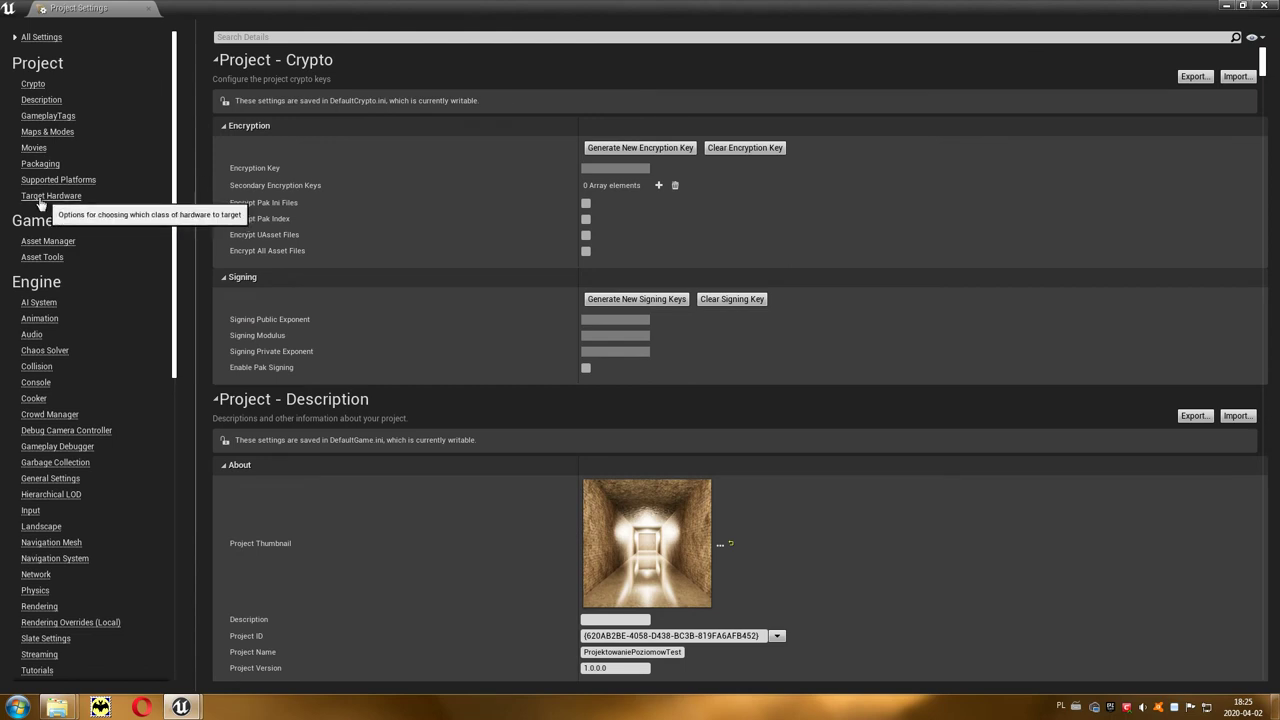
Step: Change the Target Hardware class from Desktop / Console to Mobile / Tablet
left_click(44, 196)
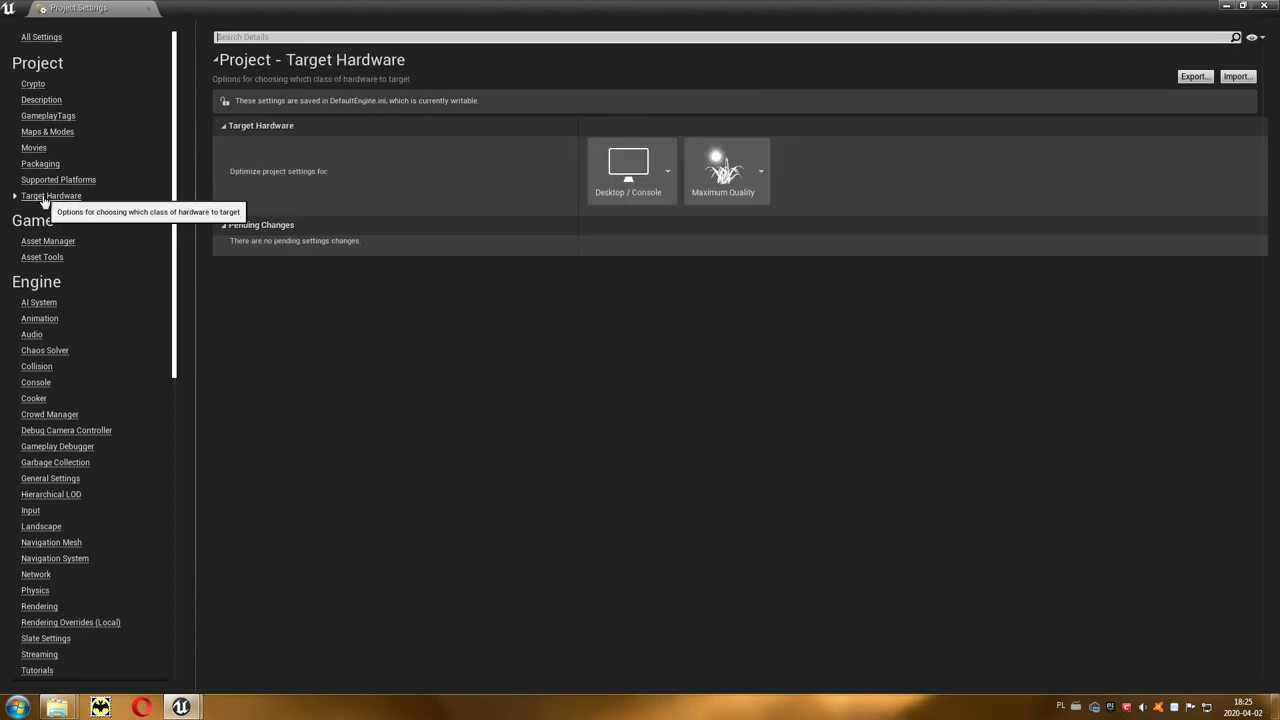
left_click(664, 173)
left_click(704, 245)
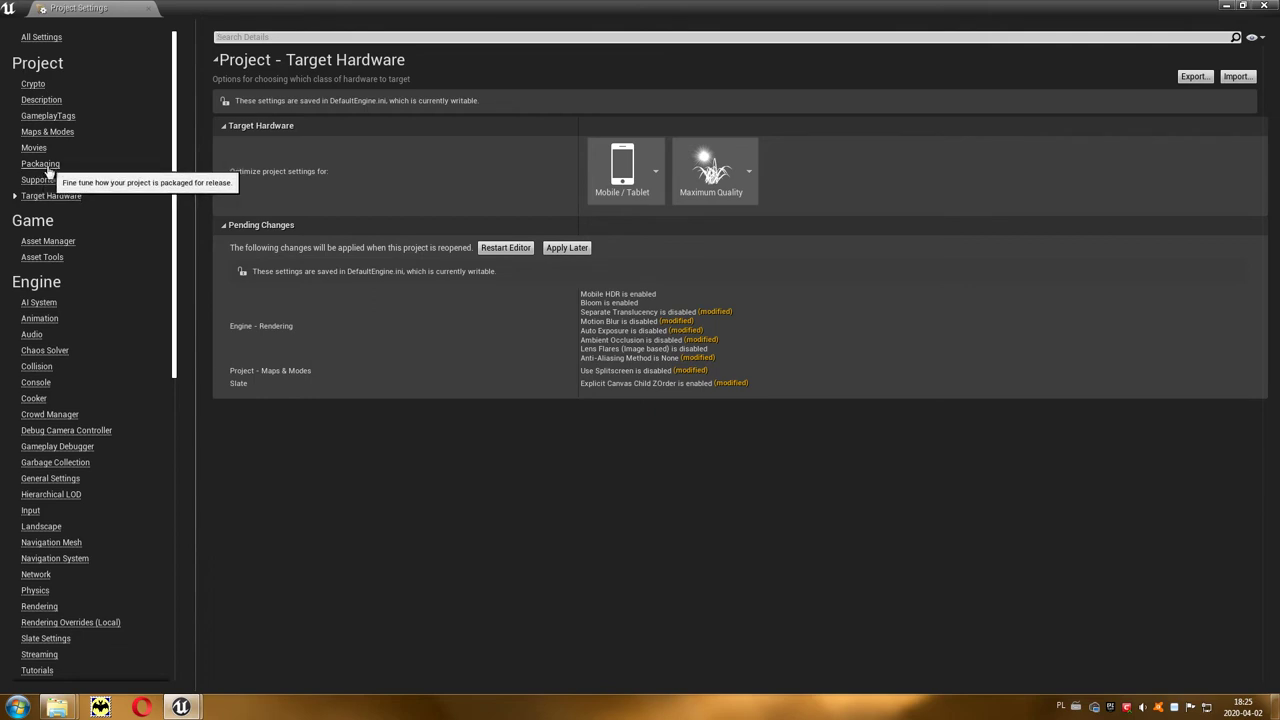
left_click(37, 168)
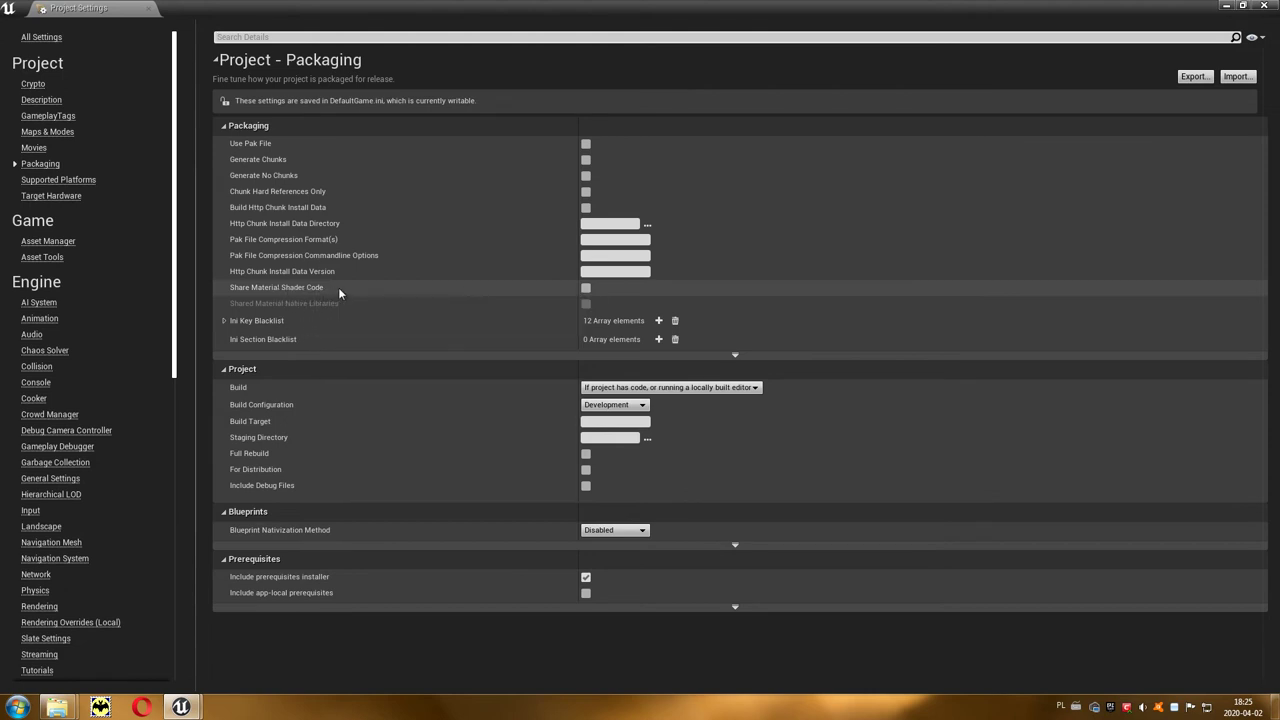
Step: Enable Share Material Shader Code and Shared Material Native Libraries in Packaging
left_click(586, 288)
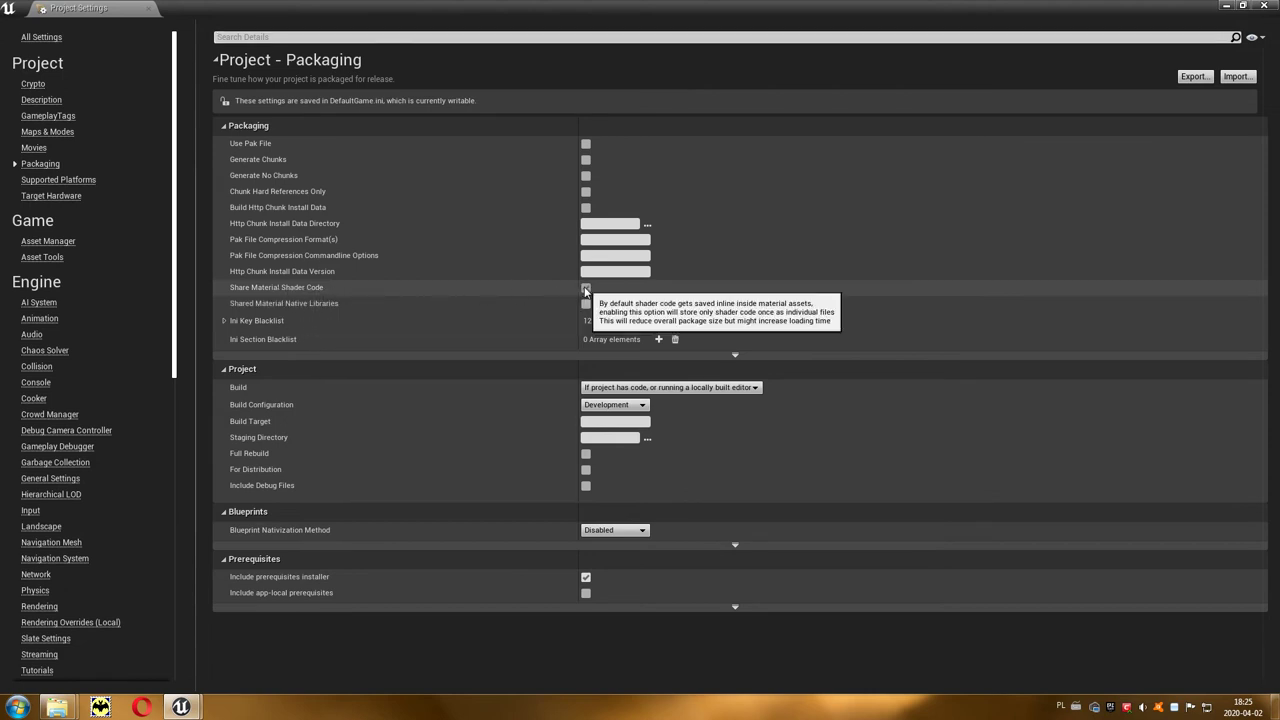
left_click(586, 288)
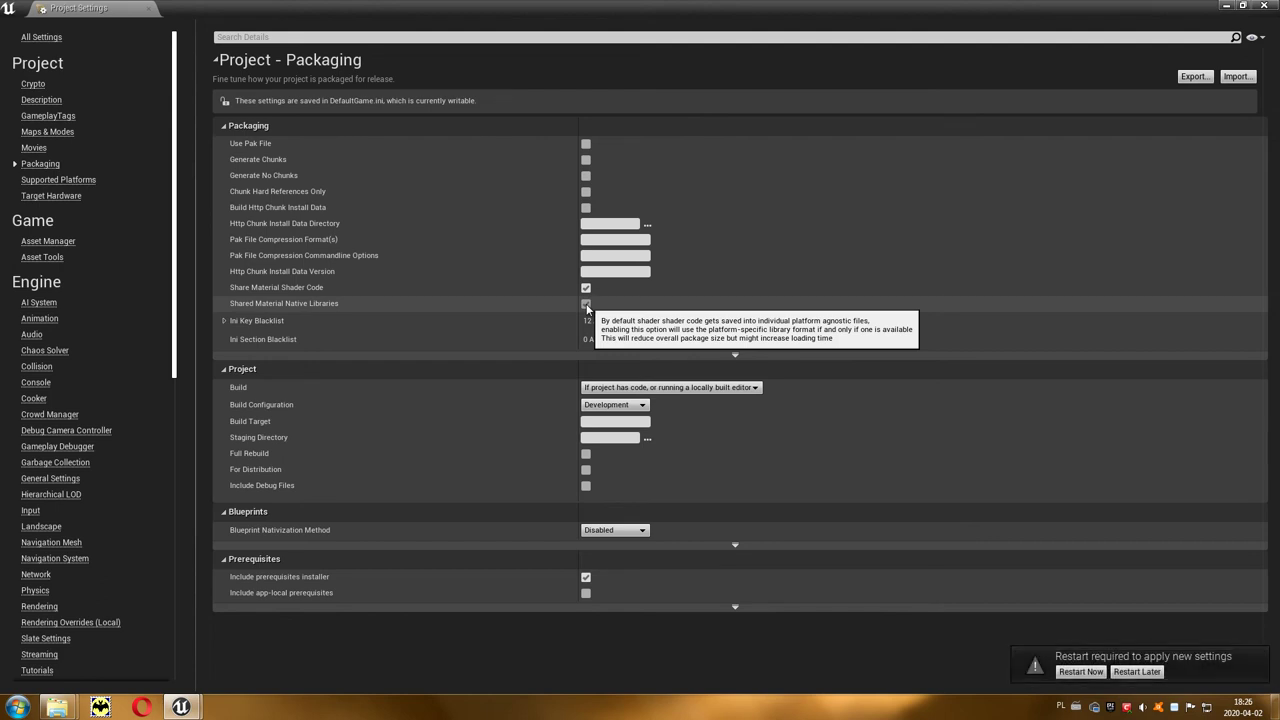
left_click(586, 305)
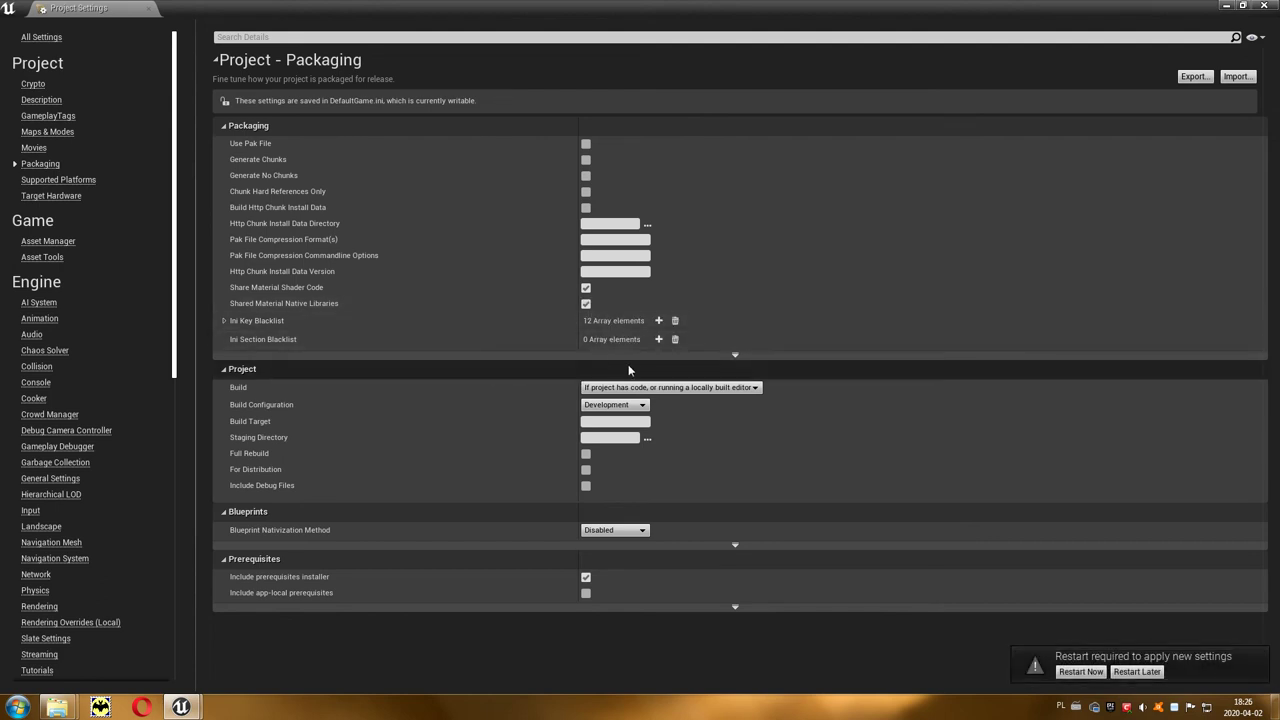
Step: In advanced Packaging options, enable Exclude editor content when cooking and Create compressed cooked packages
left_click(734, 356)
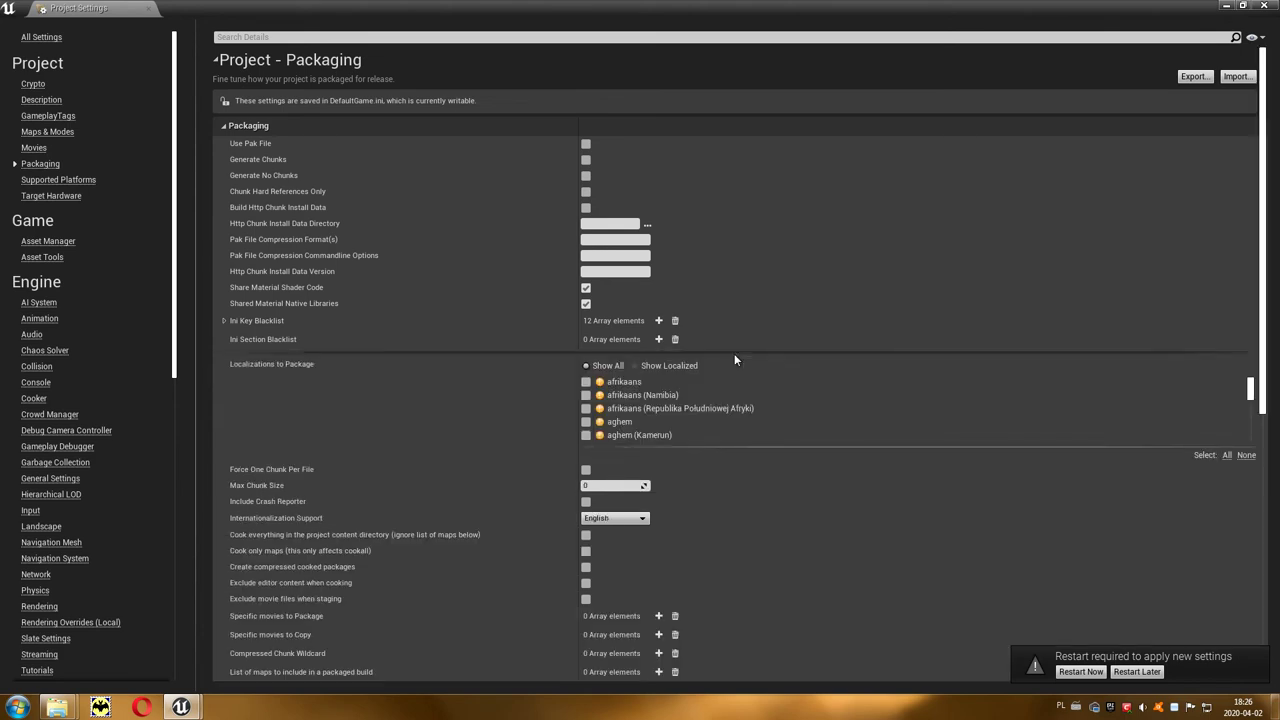
scroll(725, 515, "down", 2)
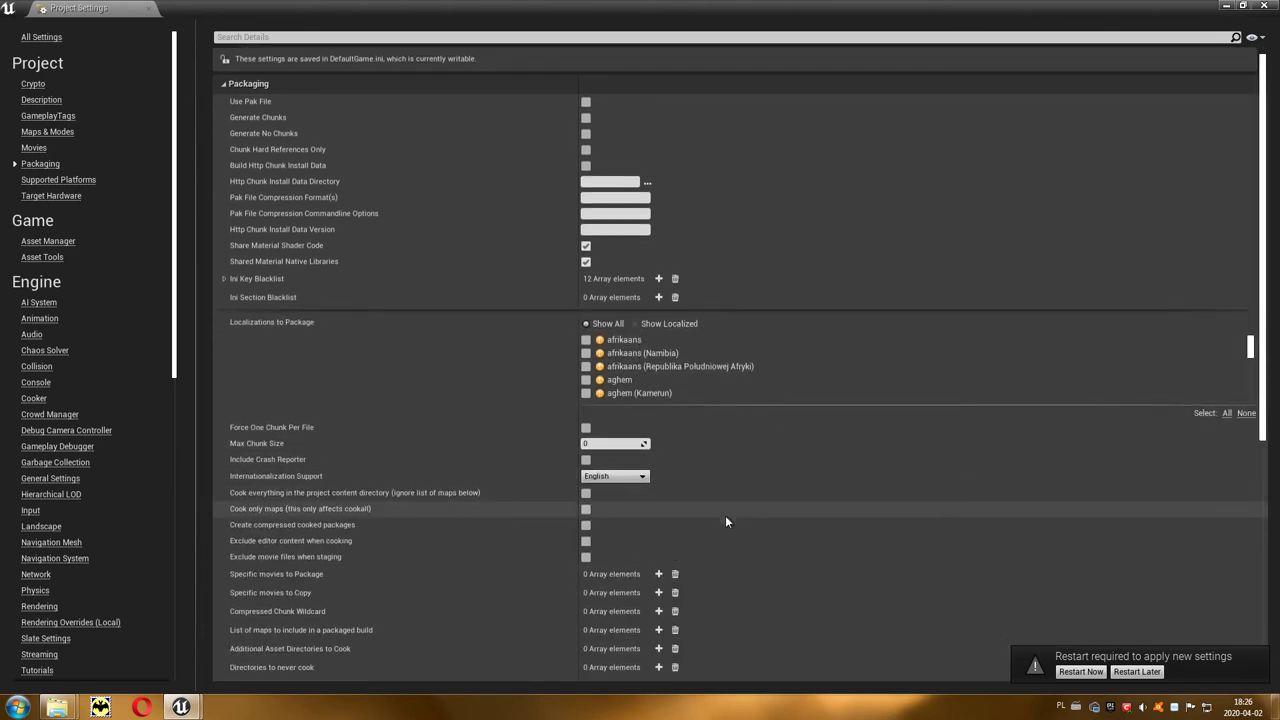
left_click(586, 542)
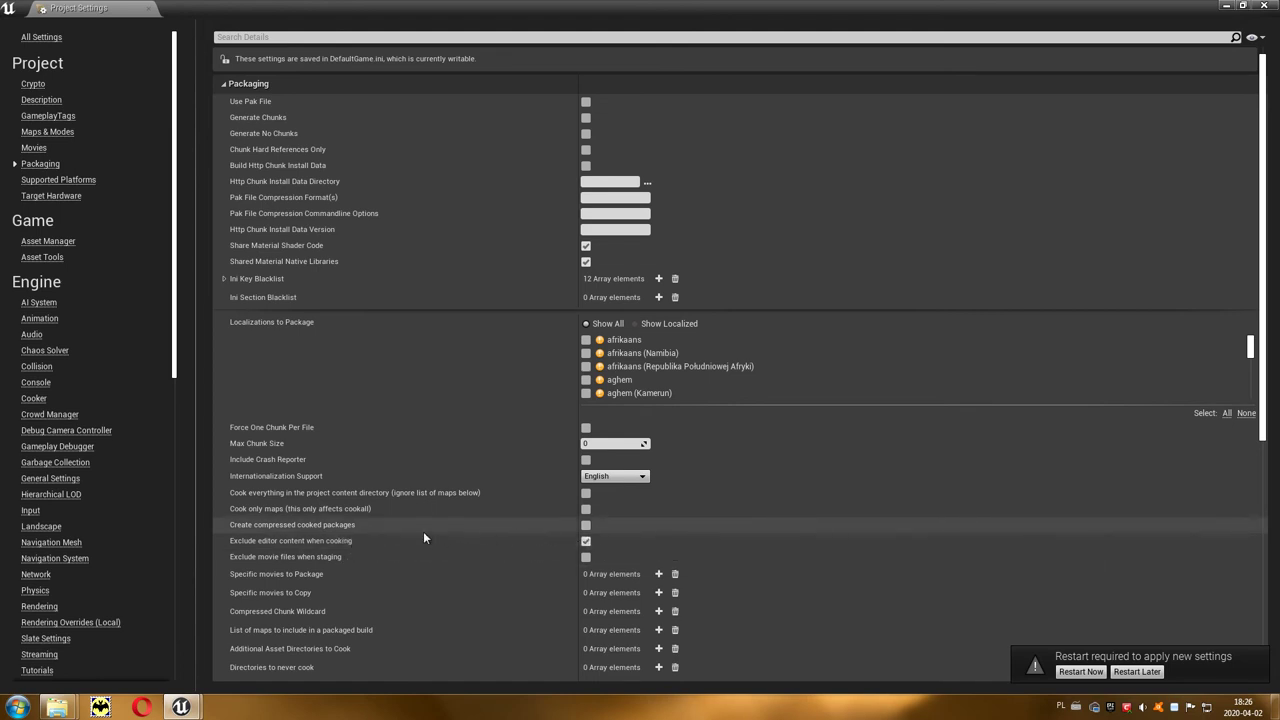
left_click(586, 525)
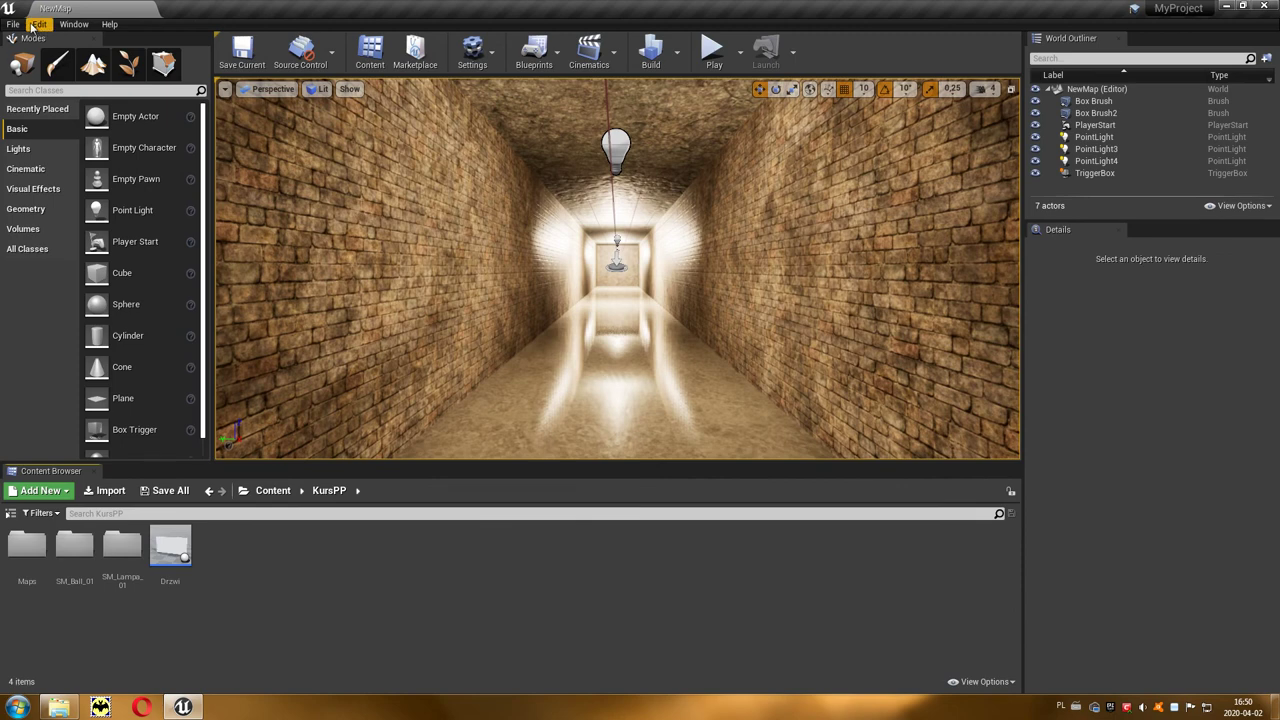
Step: Package the project for Android (Multi) into the build folder and show the output log
left_click(13, 24)
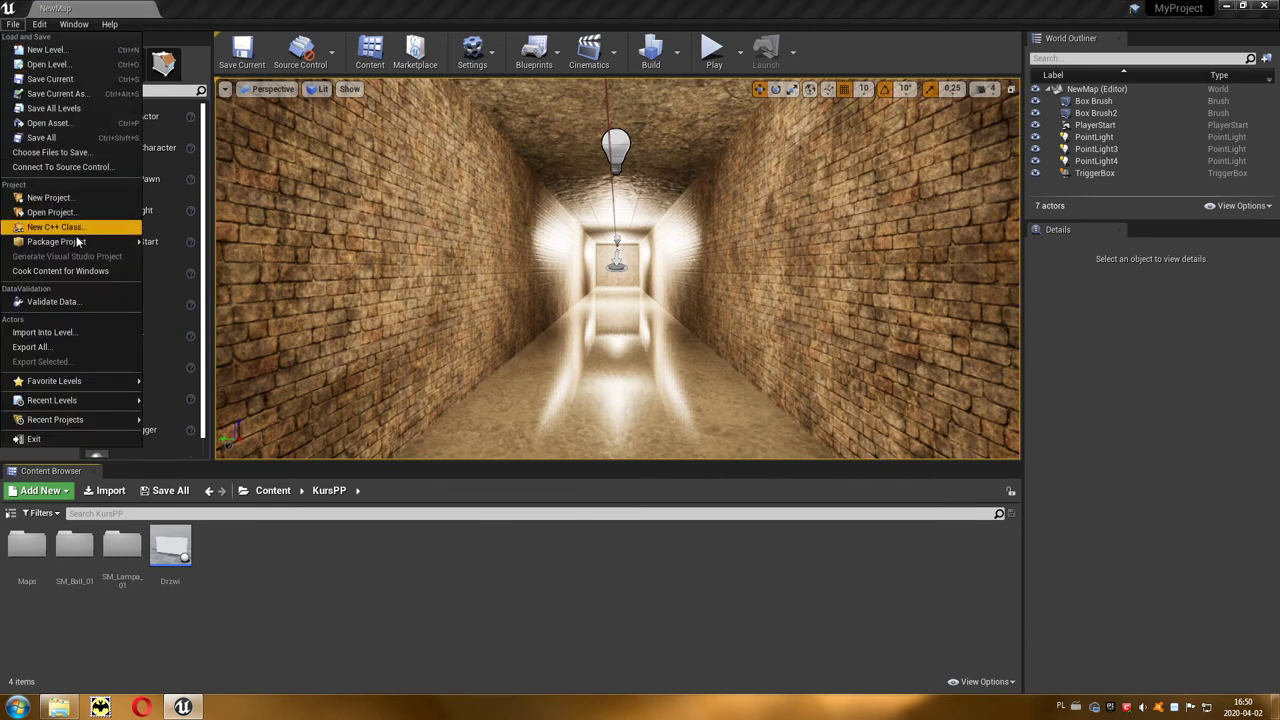
mouse_move(75, 247)
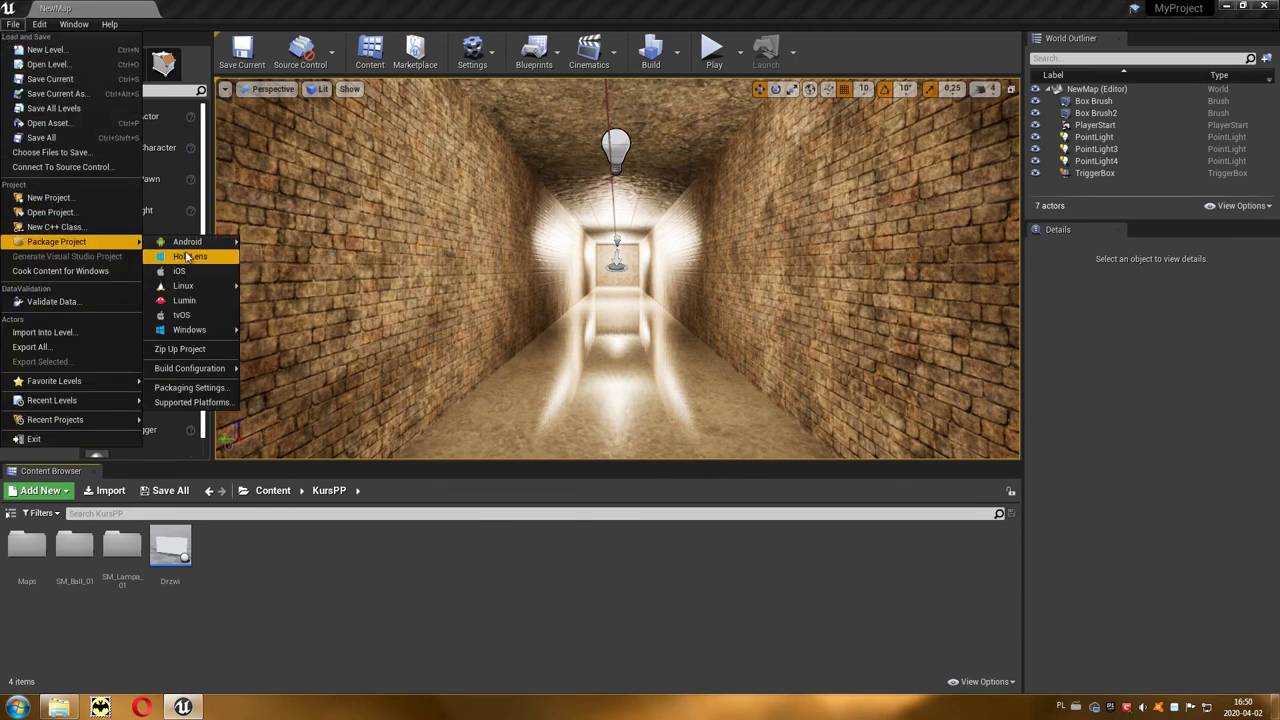
mouse_move(207, 247)
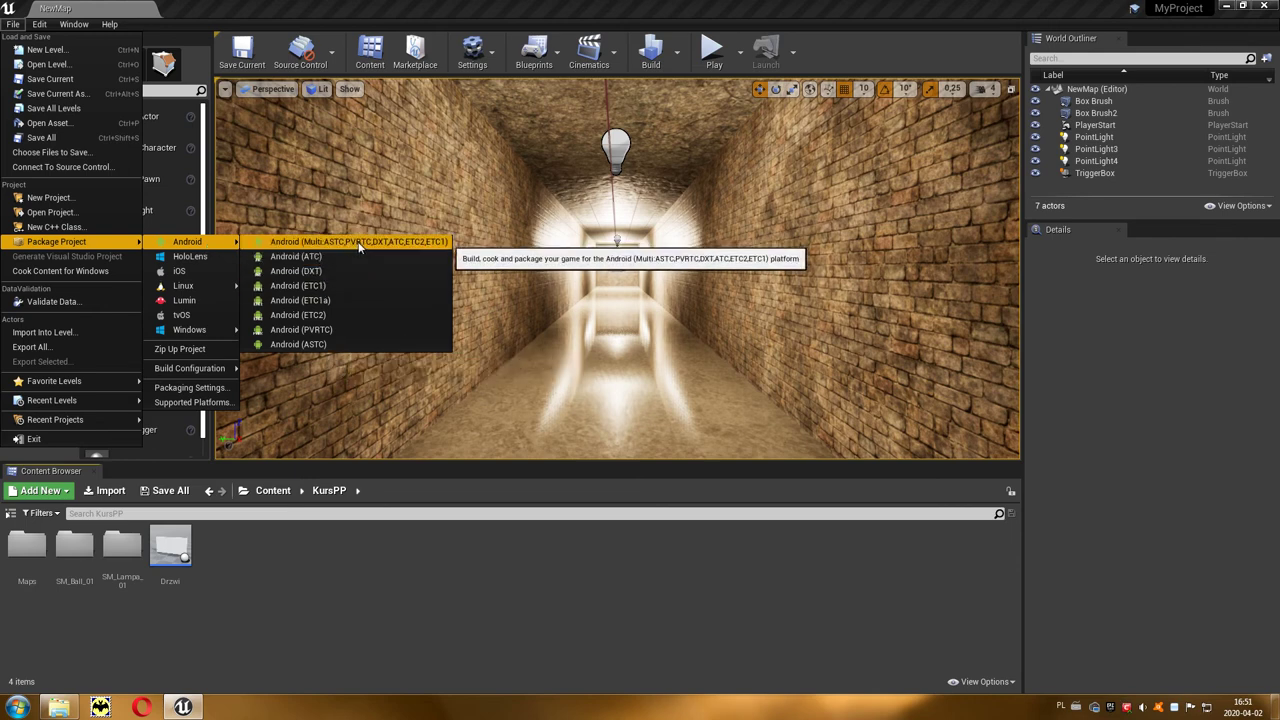
left_click(359, 244)
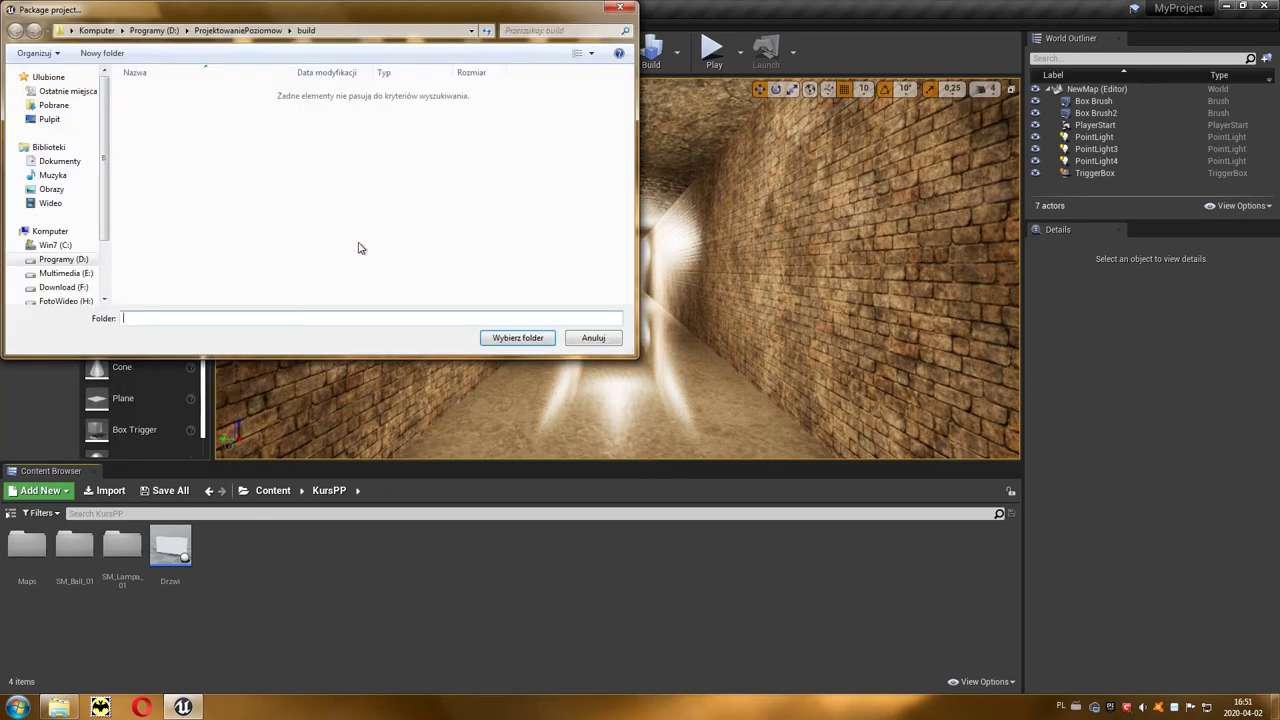
left_click(492, 337)
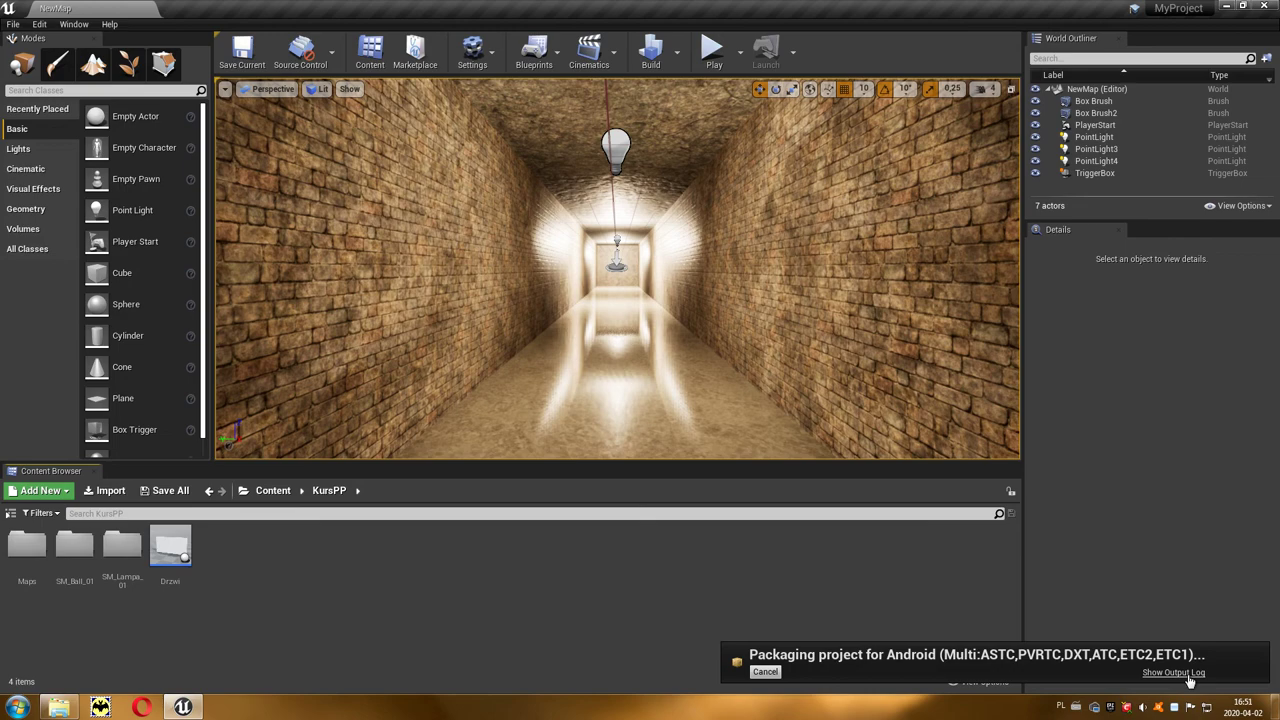
left_click(1186, 674)
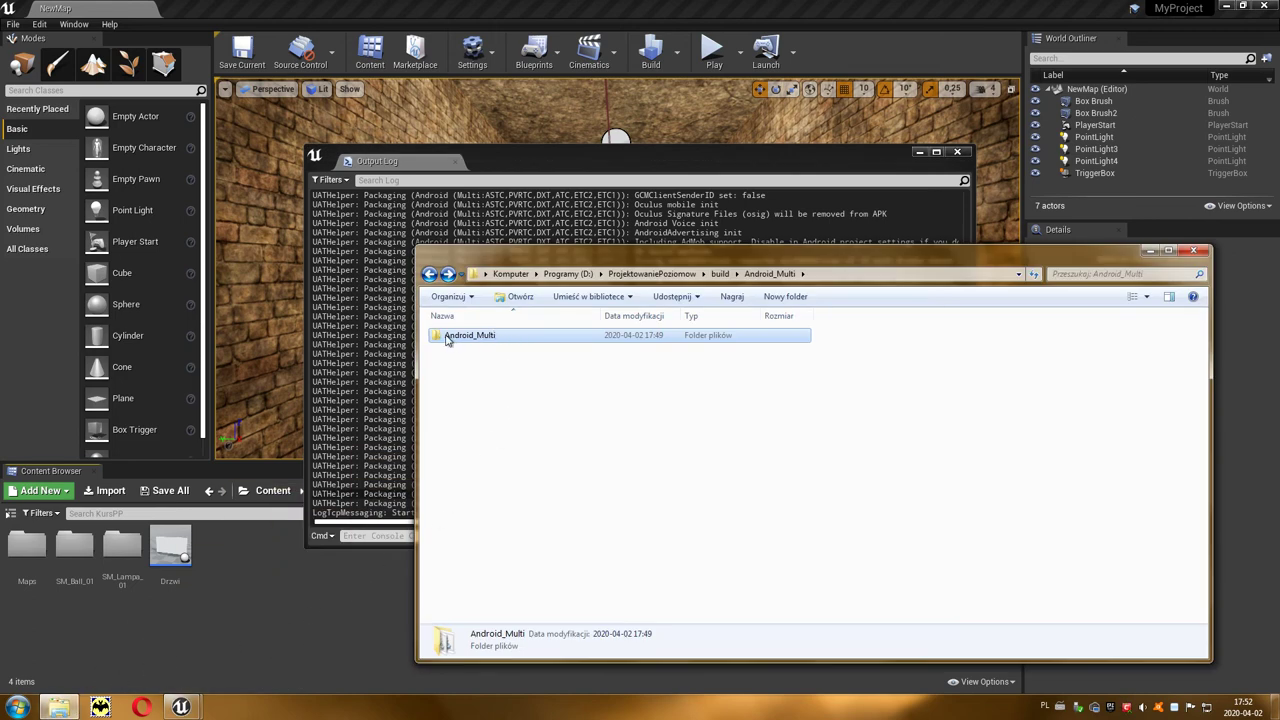
Step: In Android_Multi, check the armv7 and arm64 APK and OBB sizes, then run Install_MyProject-armv7-es2.bat
double_click(491, 339)
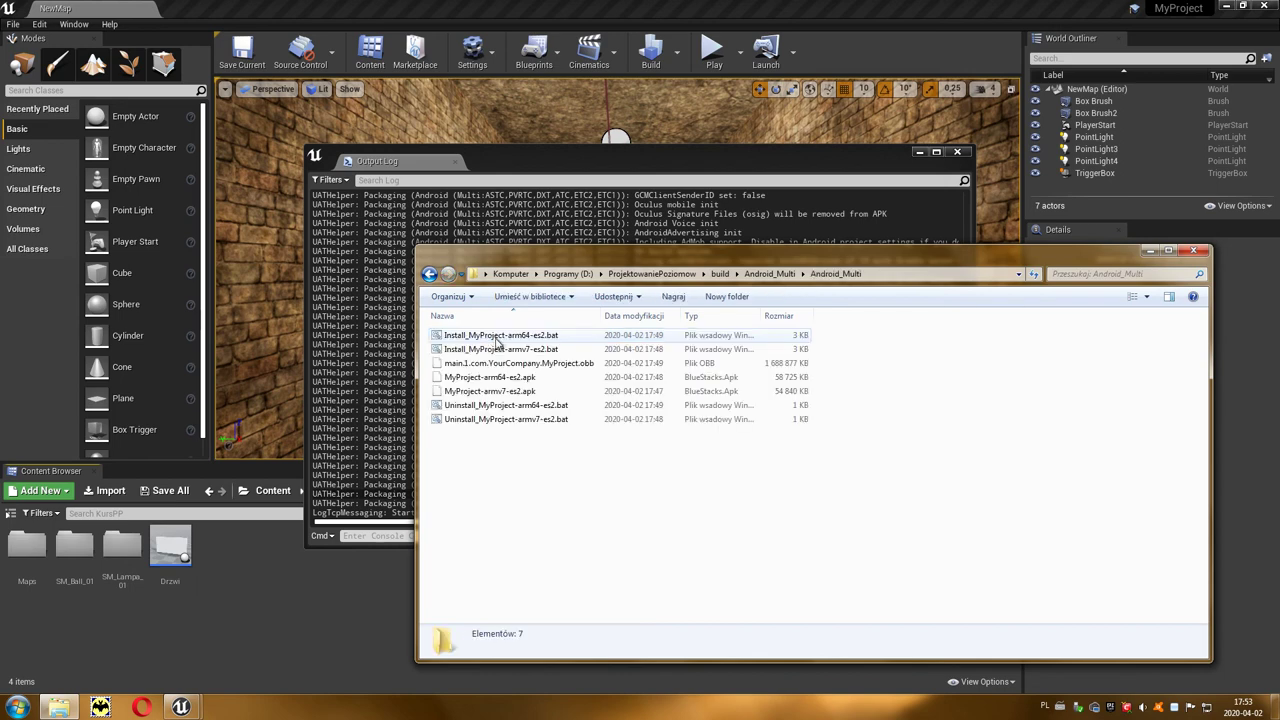
left_click(531, 393)
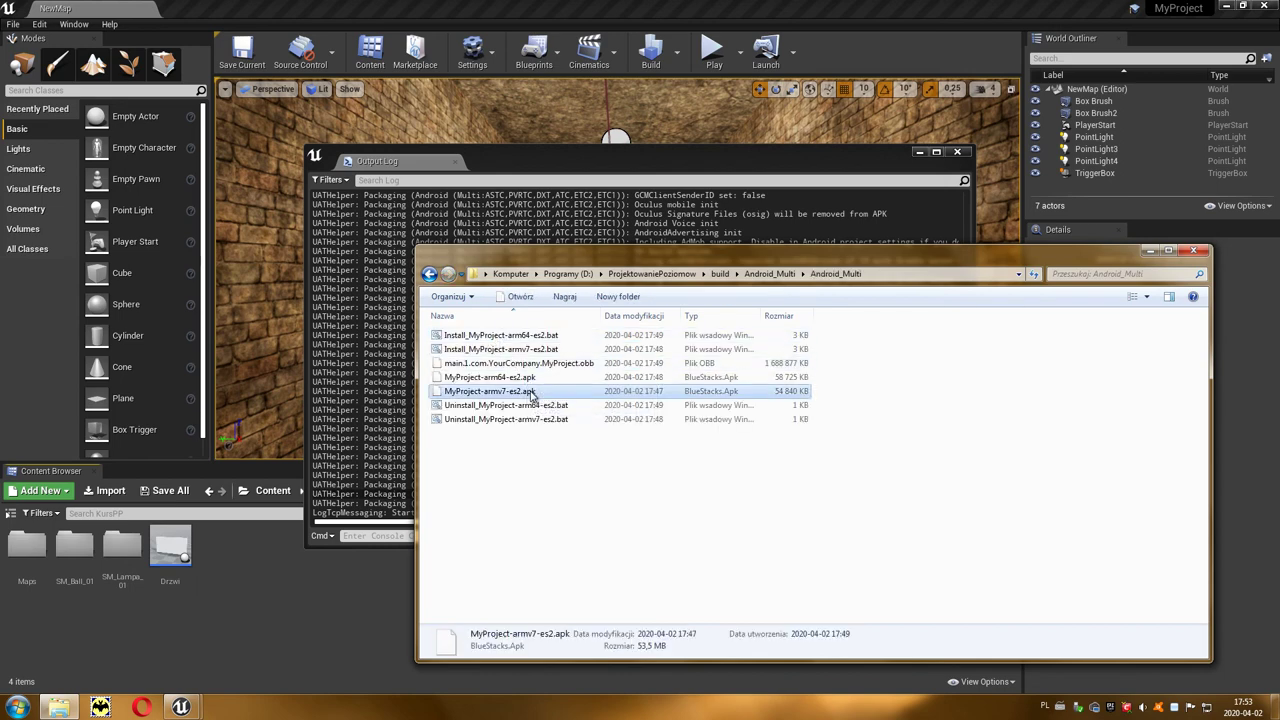
left_click(530, 380)
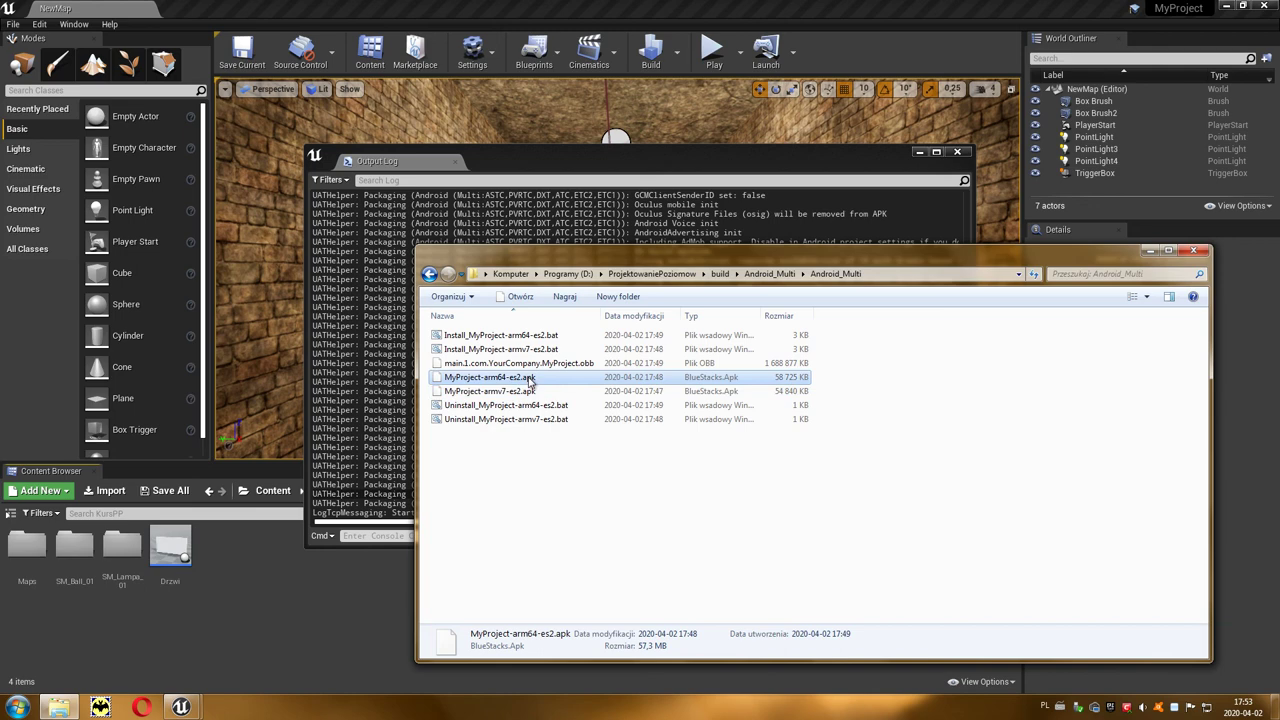
left_click(582, 365)
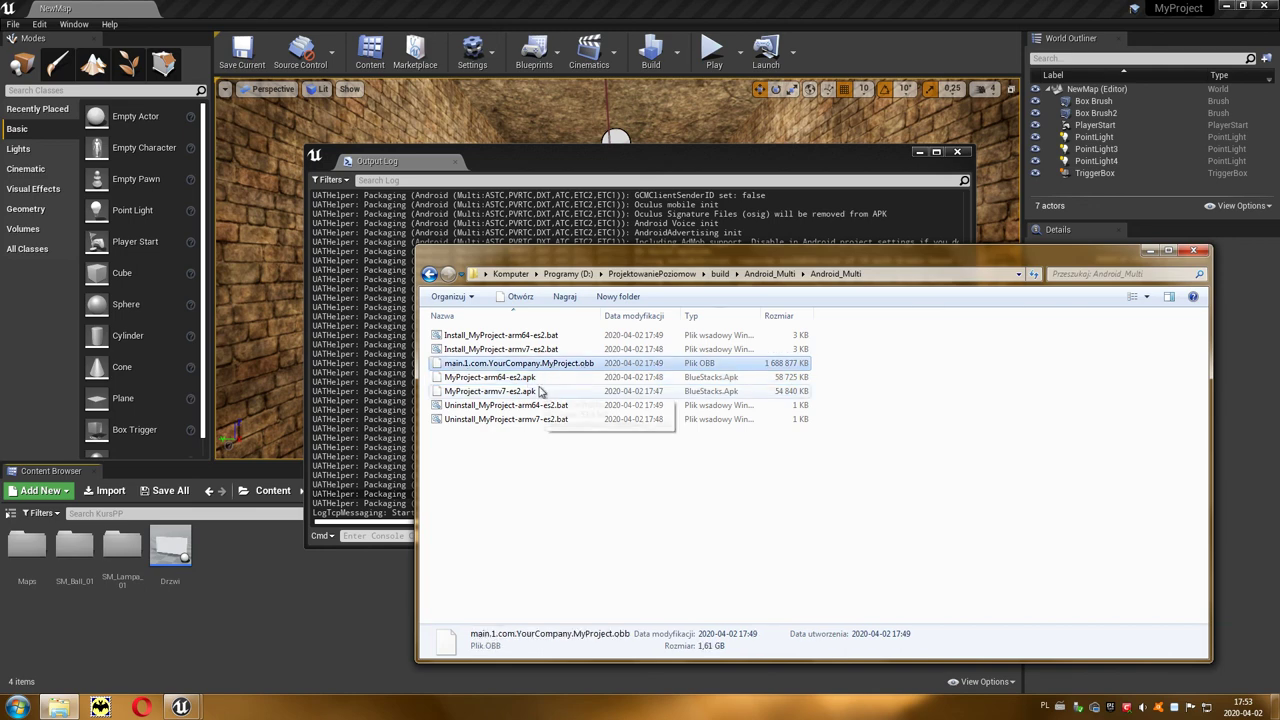
double_click(530, 350)
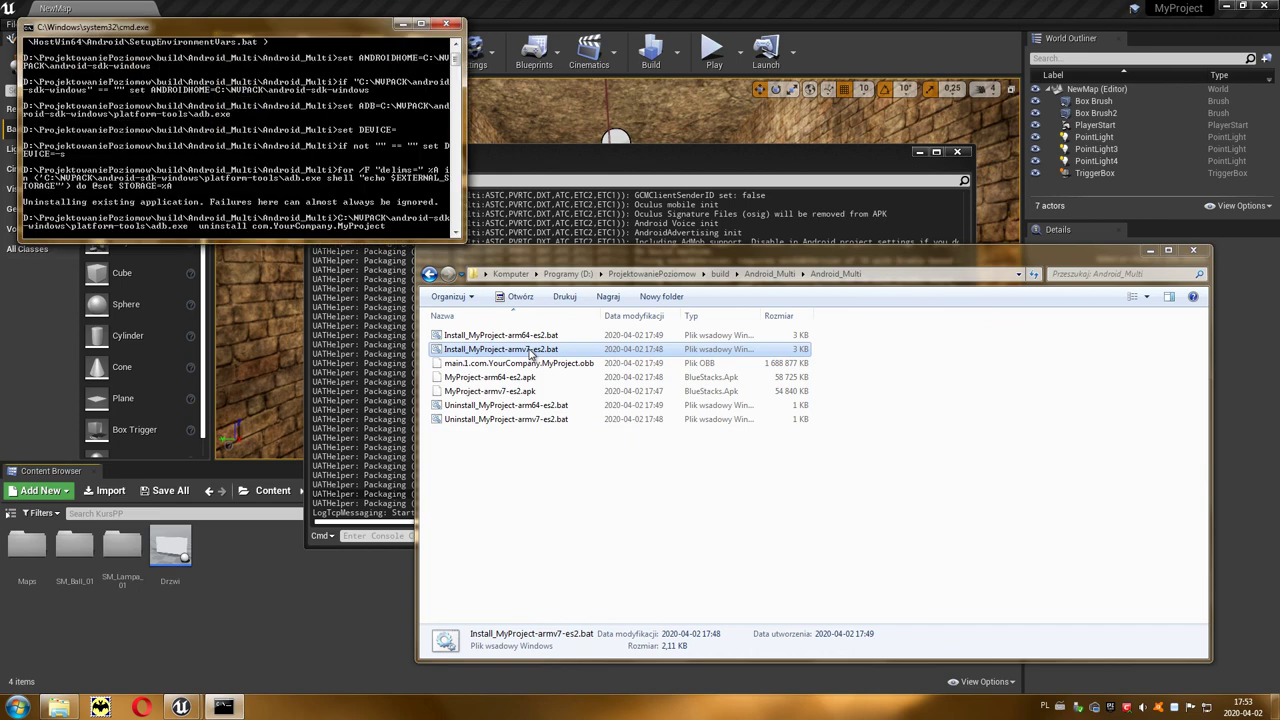